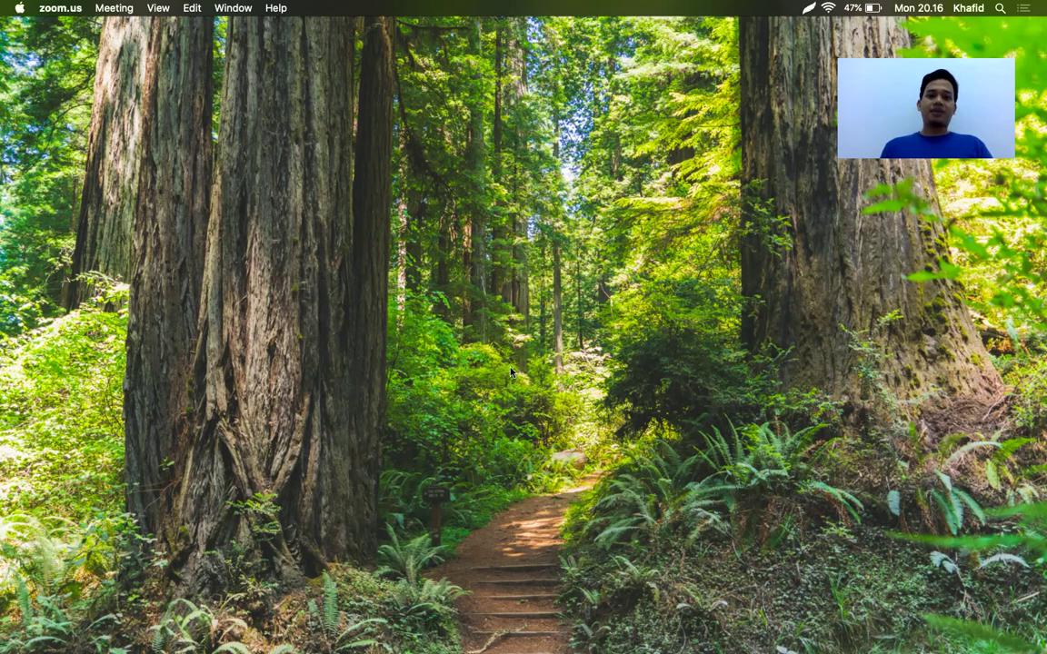
Start a new VirtualBox machine named 'Ubuntu Server 2', type Linux, version Ubuntu (64-bit)
mouse_move(514, 636)
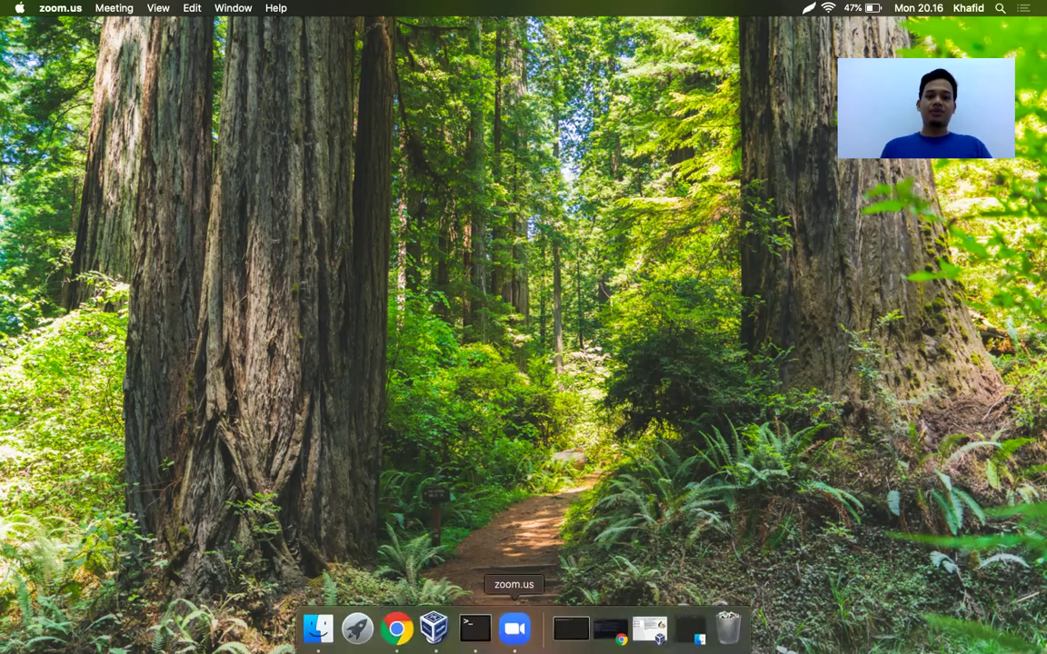
left_click(436, 618)
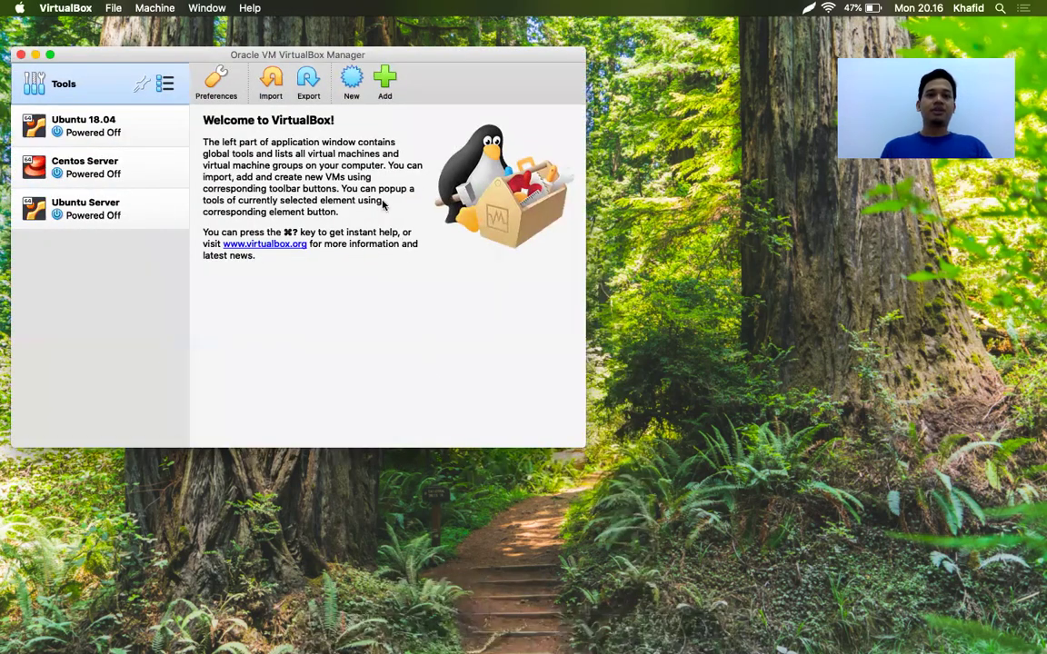
left_click(353, 84)
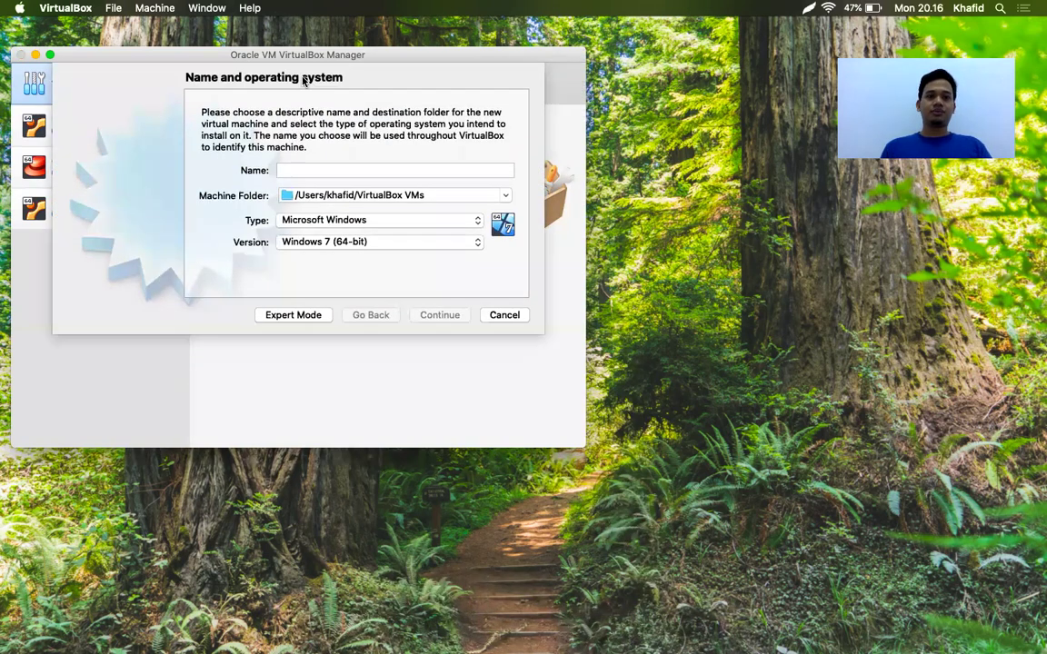
type("Ubuntu")
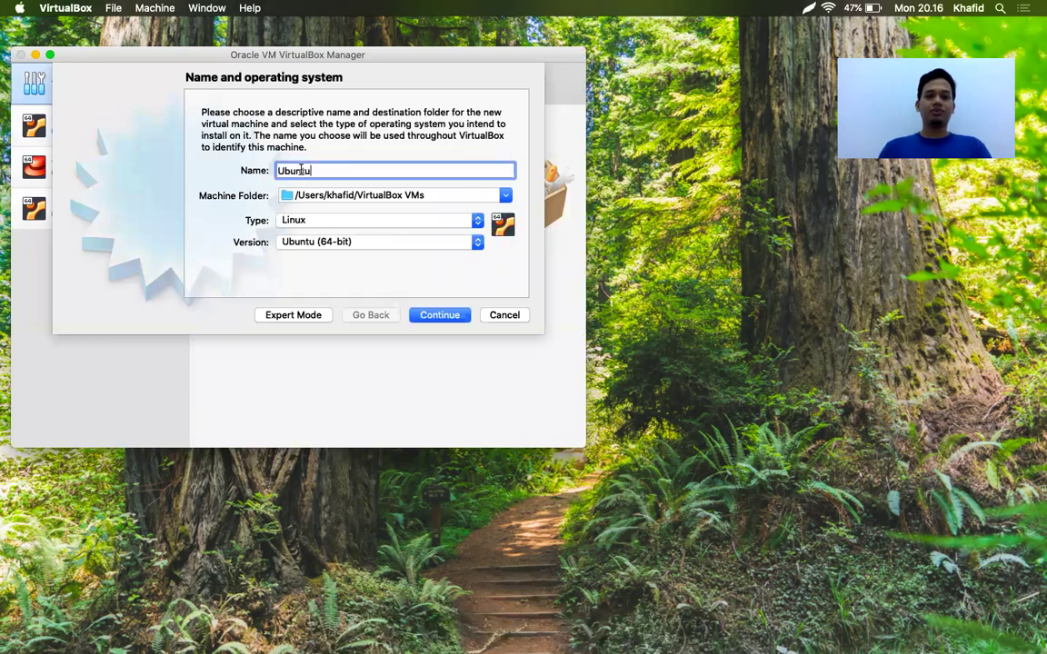
type(" Server 2")
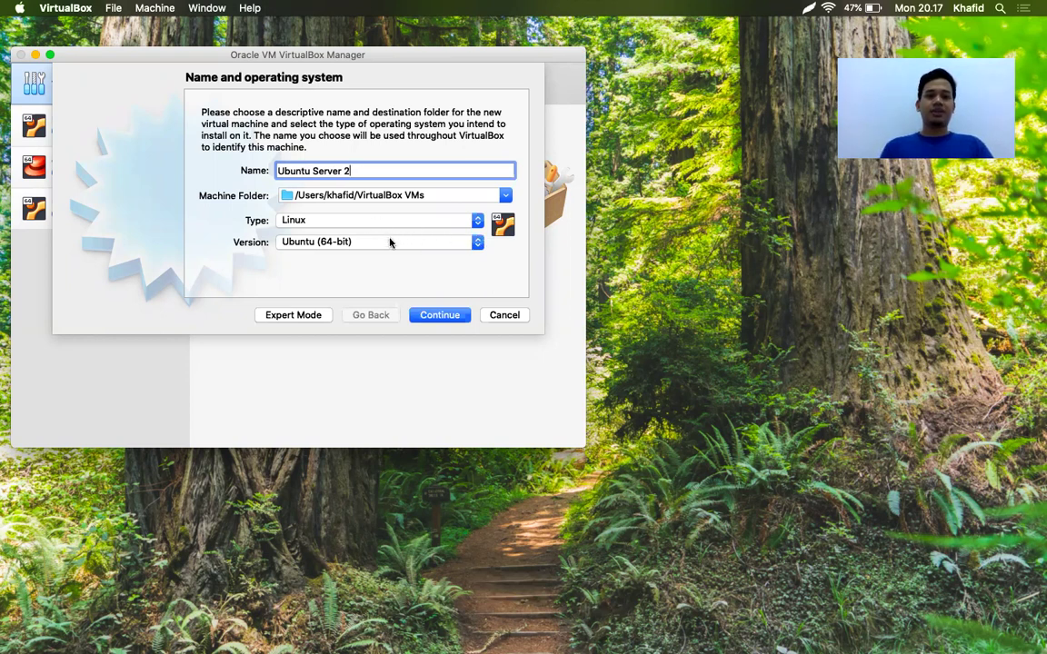
left_click(441, 316)
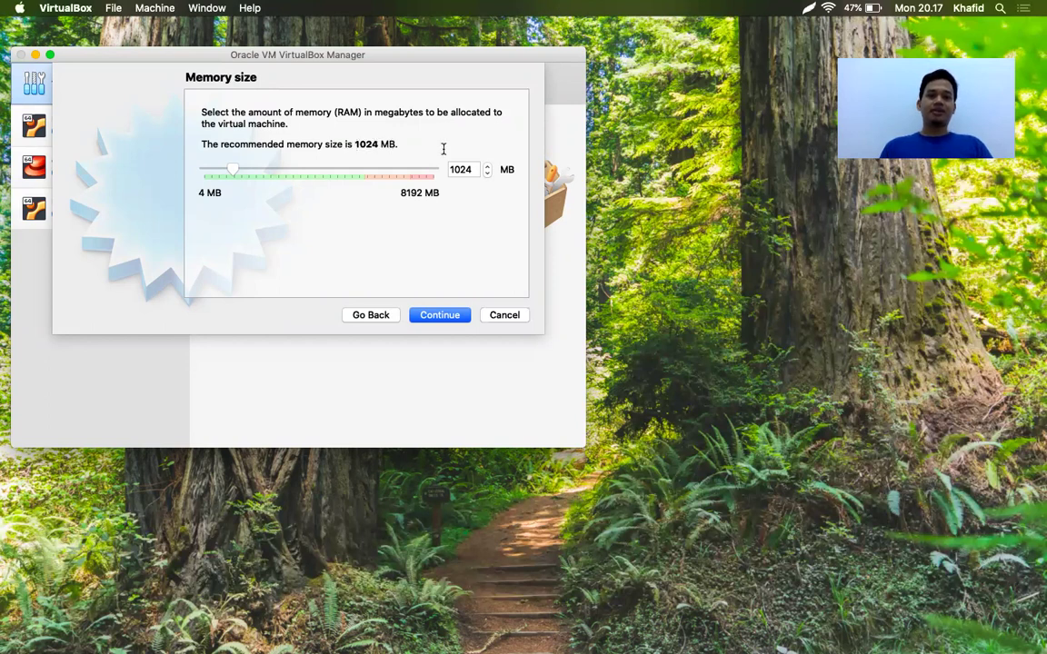
Change the memory size from the recommended 1024 MB to 2048 MB
double_click(458, 169)
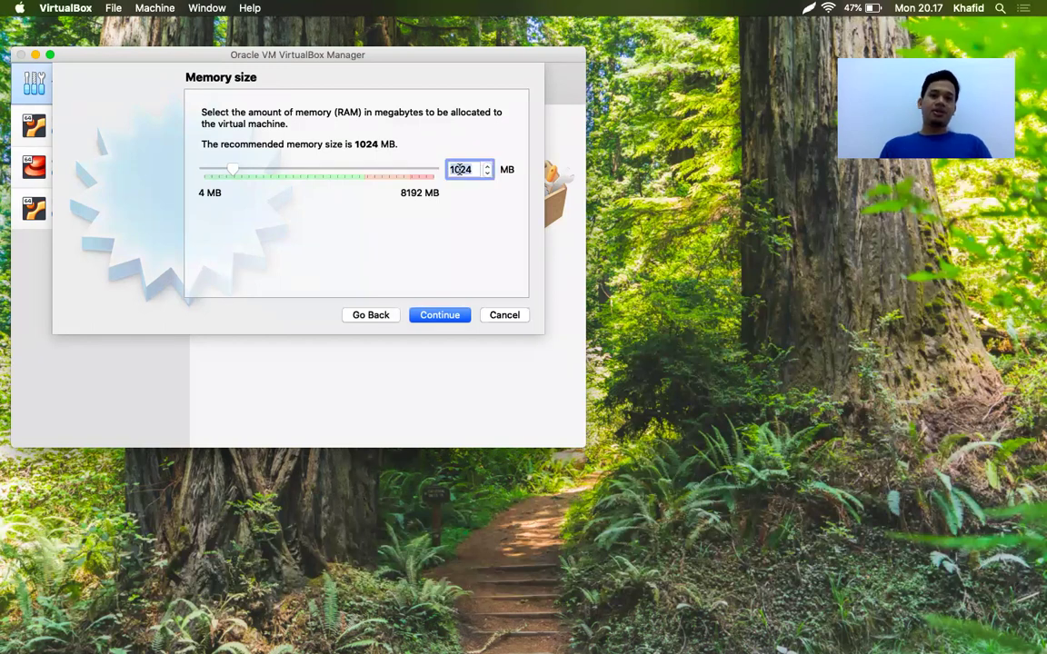
left_click(460, 169)
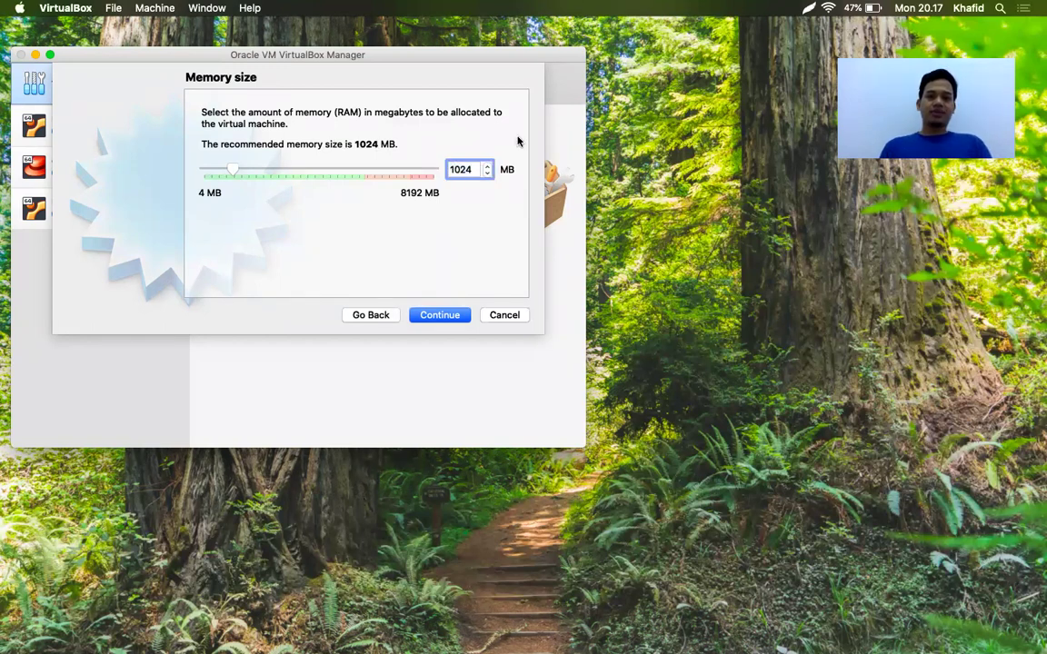
key("Delete")
type("2")
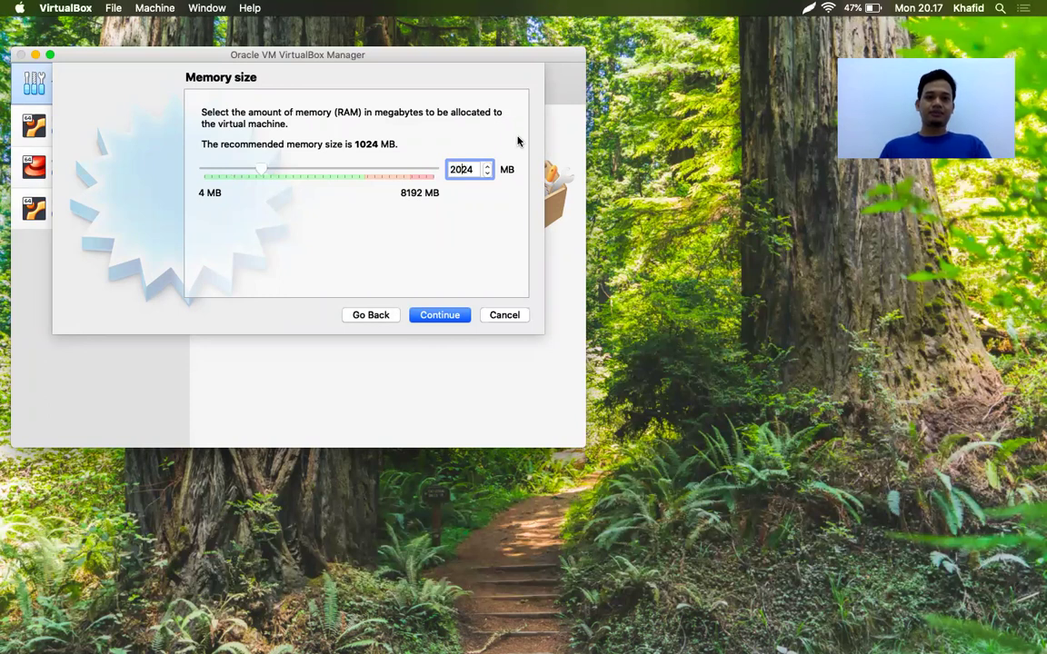
key("BackSpace")
key("BackSpace")
type("48")
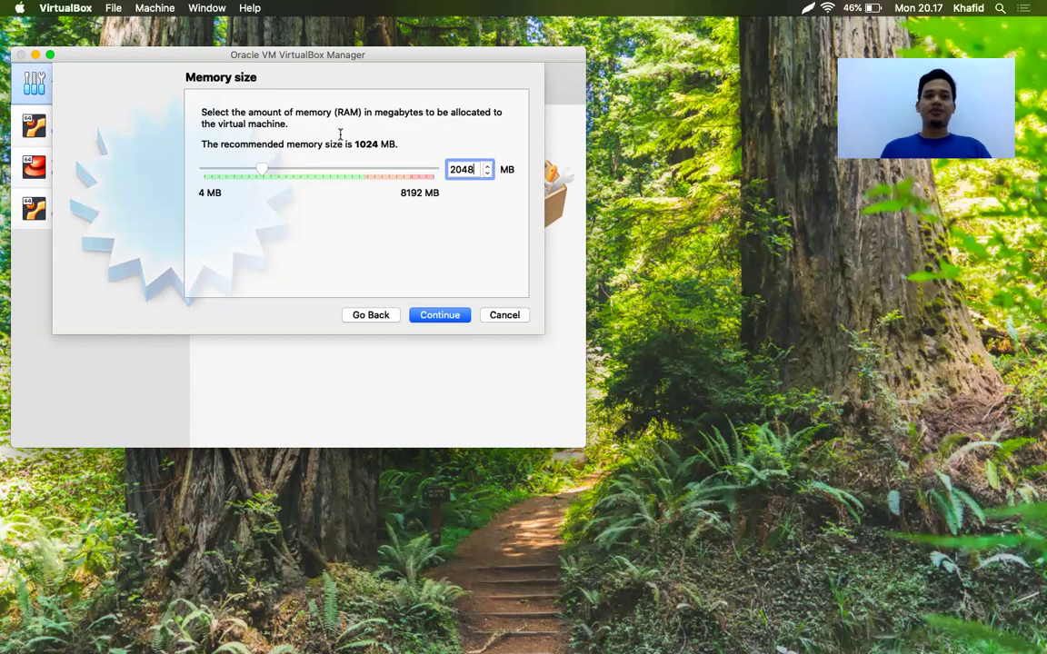
Choose to create a new virtual hard disk now, using the VDI file type
left_click(433, 314)
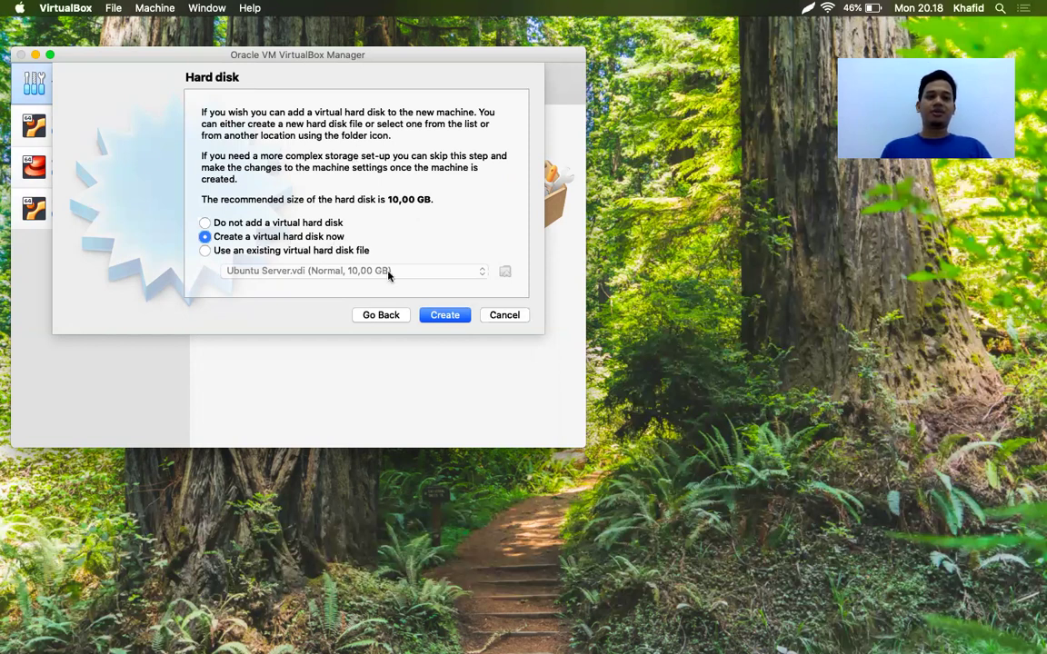
left_click(445, 315)
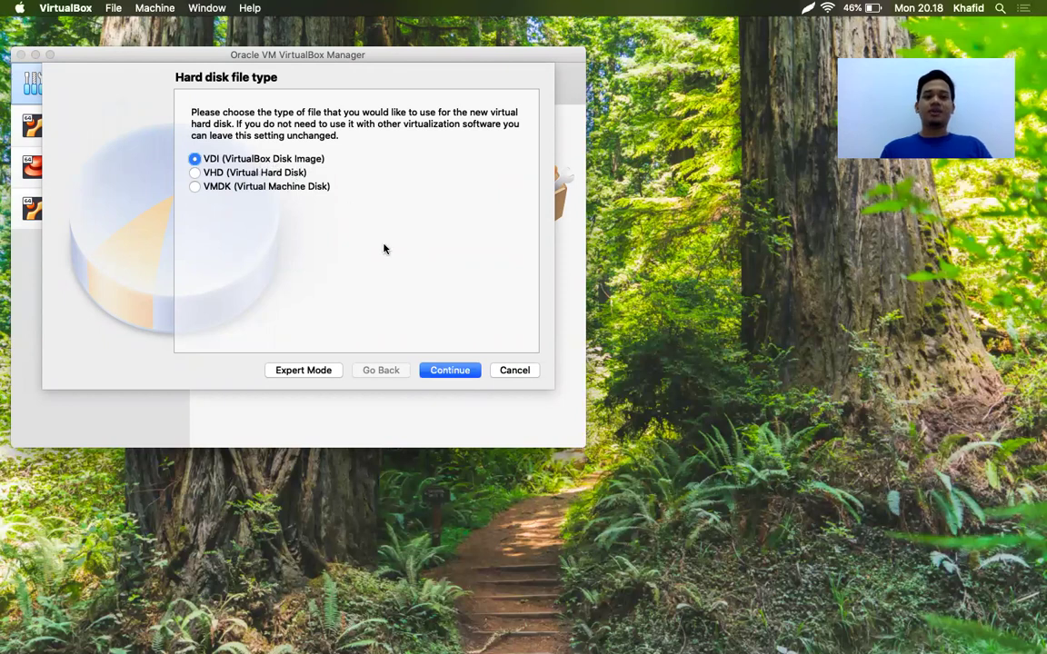
left_click(451, 370)
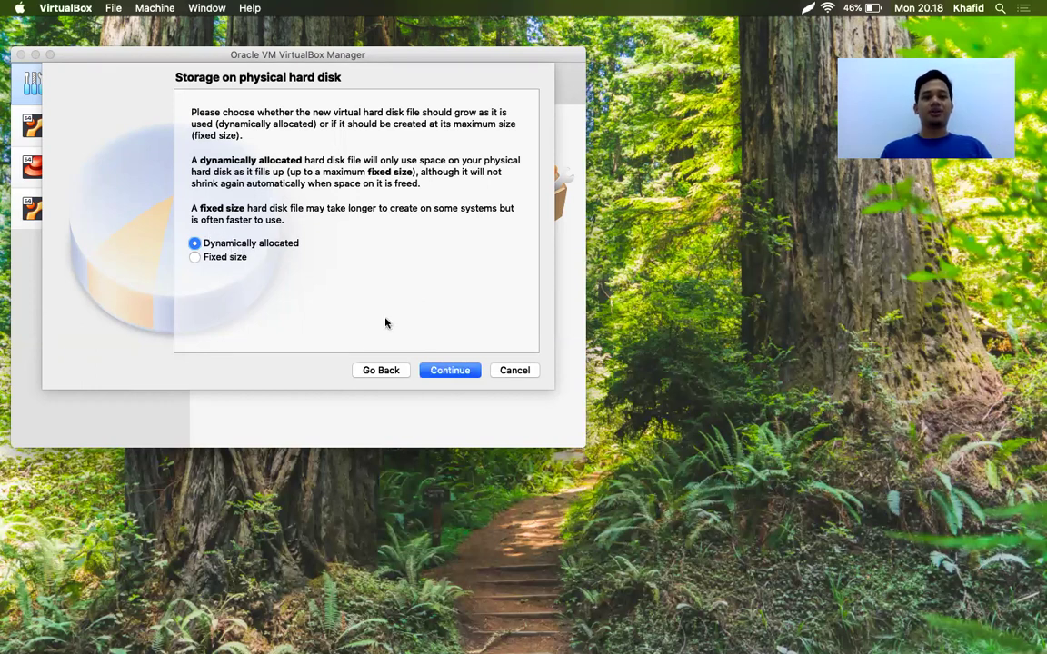
Keep dynamic allocation and create the 10,00 GB disk to finish the machine
left_click(450, 370)
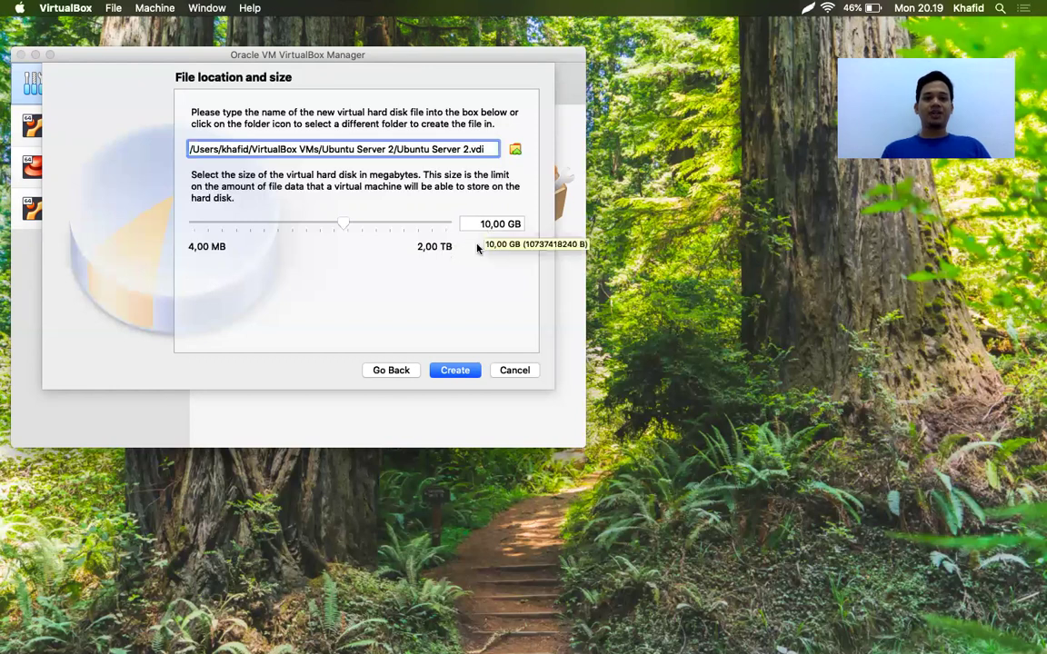
left_click(461, 371)
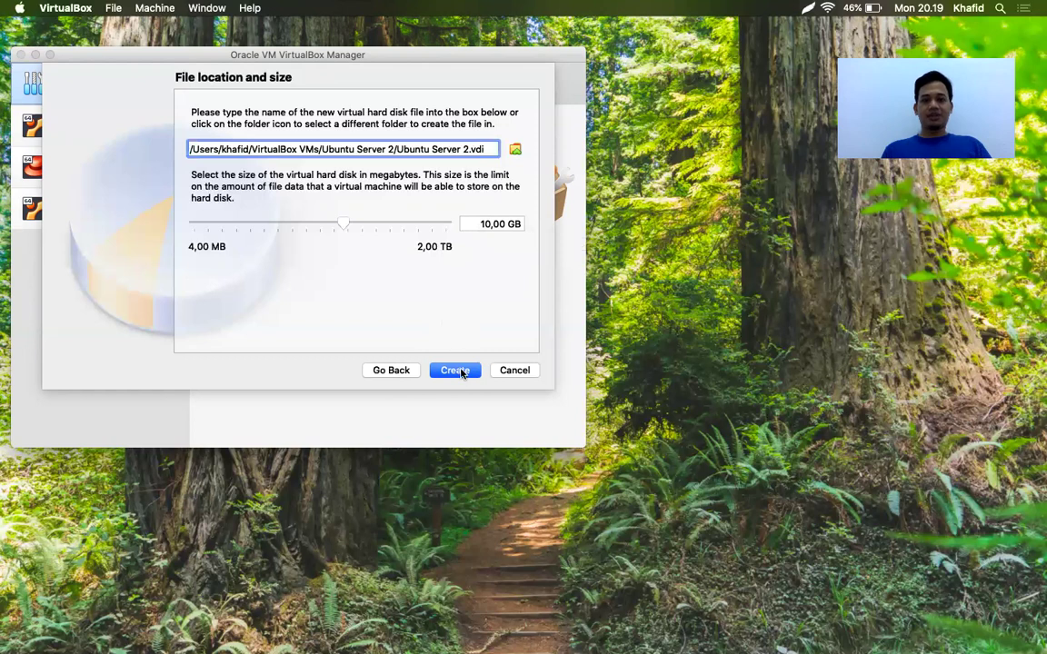
left_click(461, 371)
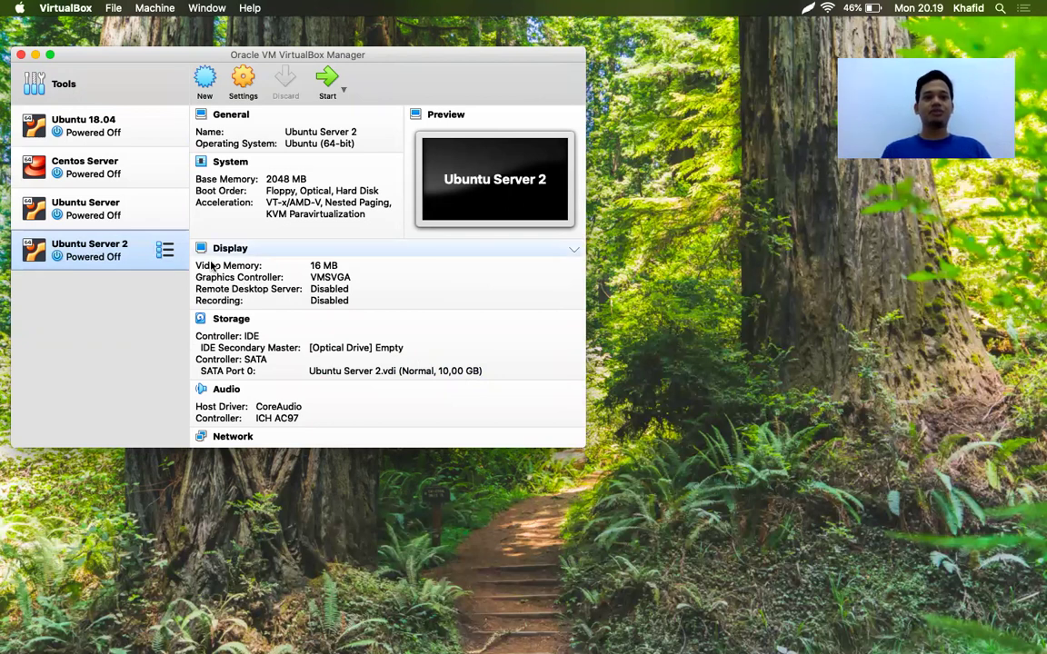
Power on the VM and choose ubuntu-16.04.6-server-amd64.iso as its start-up disk
left_click(327, 82)
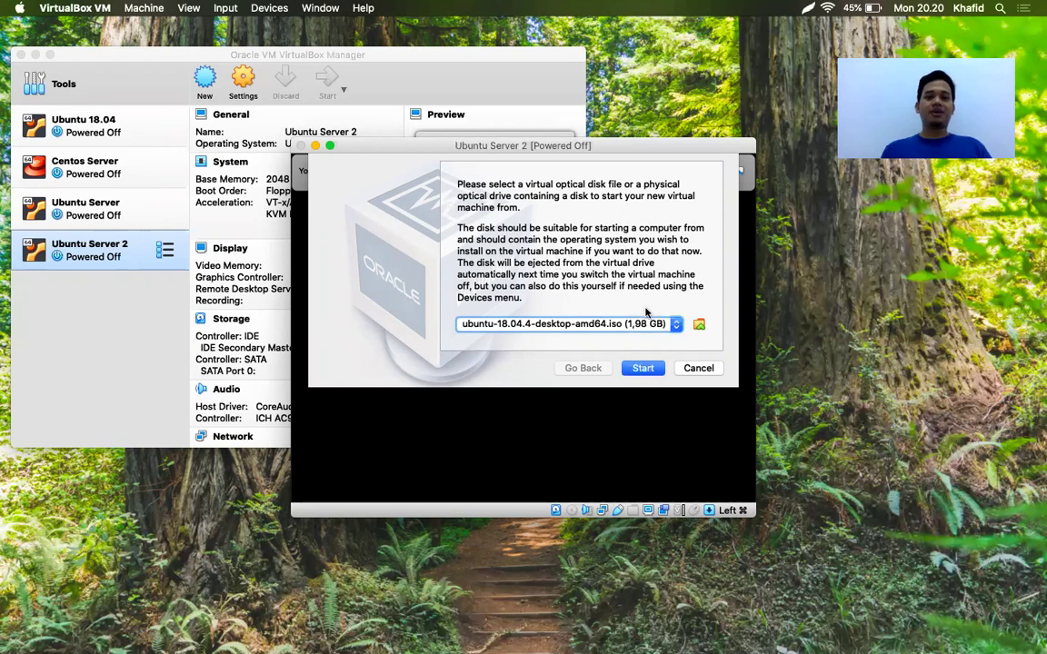
left_click(699, 326)
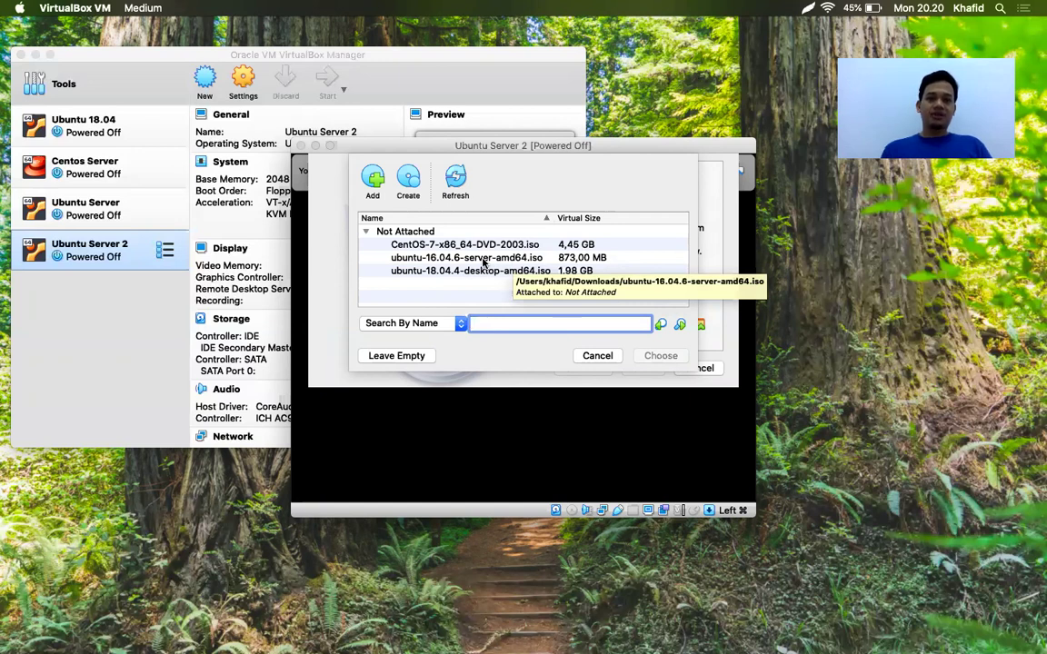
left_click(482, 260)
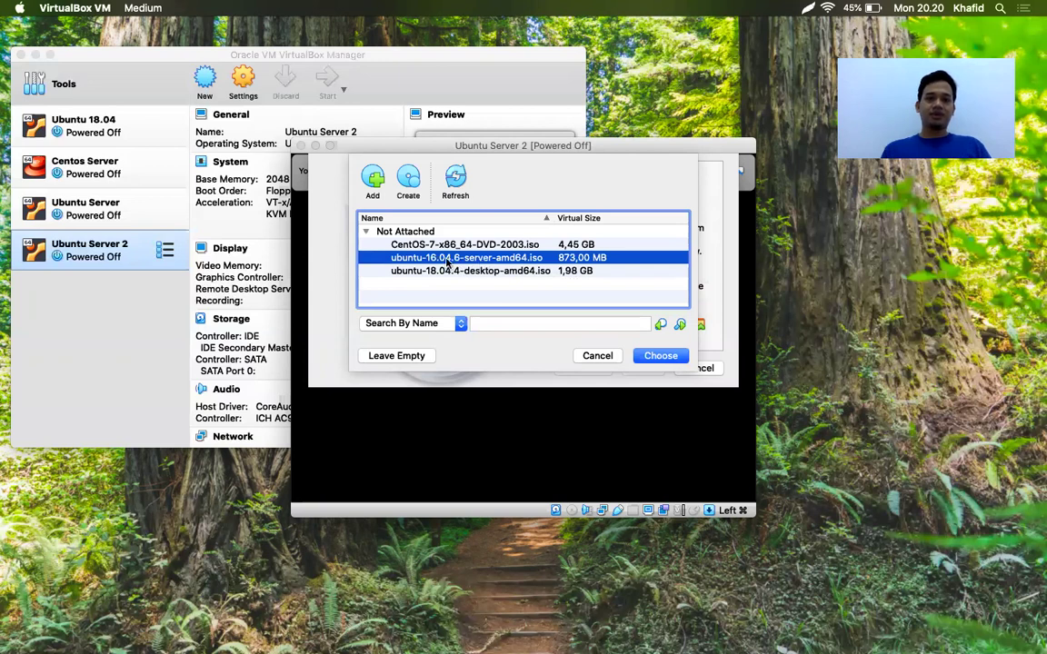
left_click(661, 357)
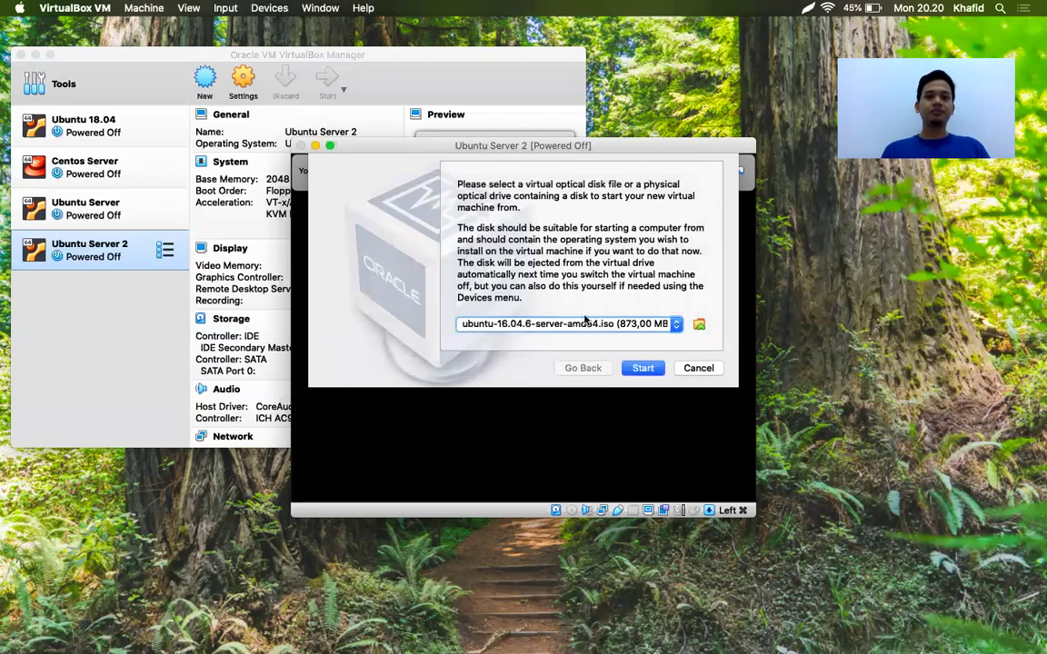
Boot from the ISO and accept English as the boot menu language
left_click(642, 368)
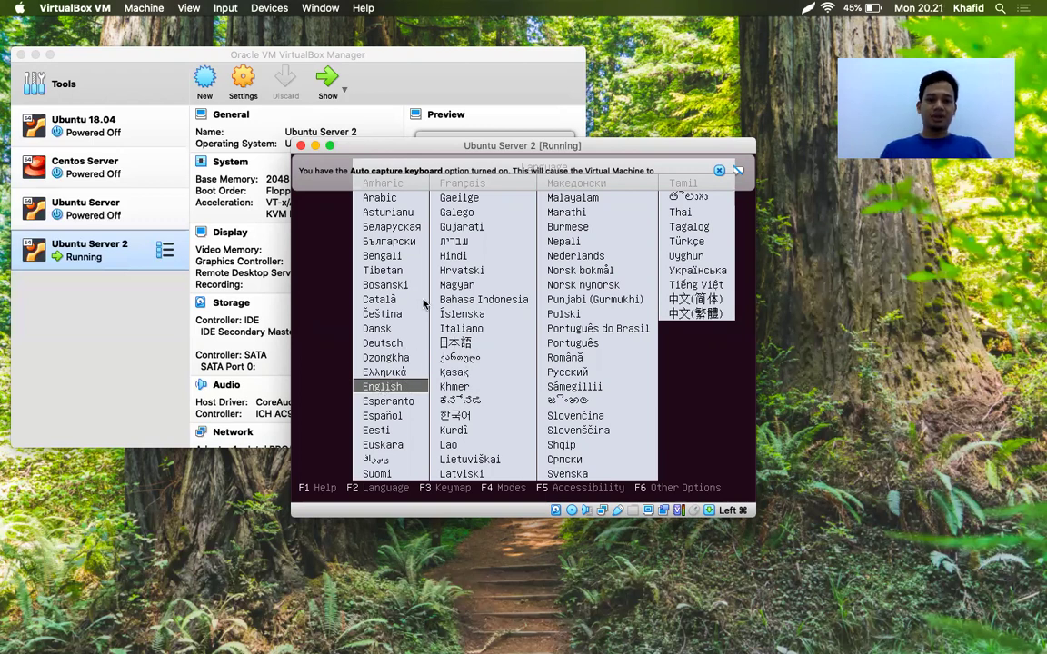
key("Return")
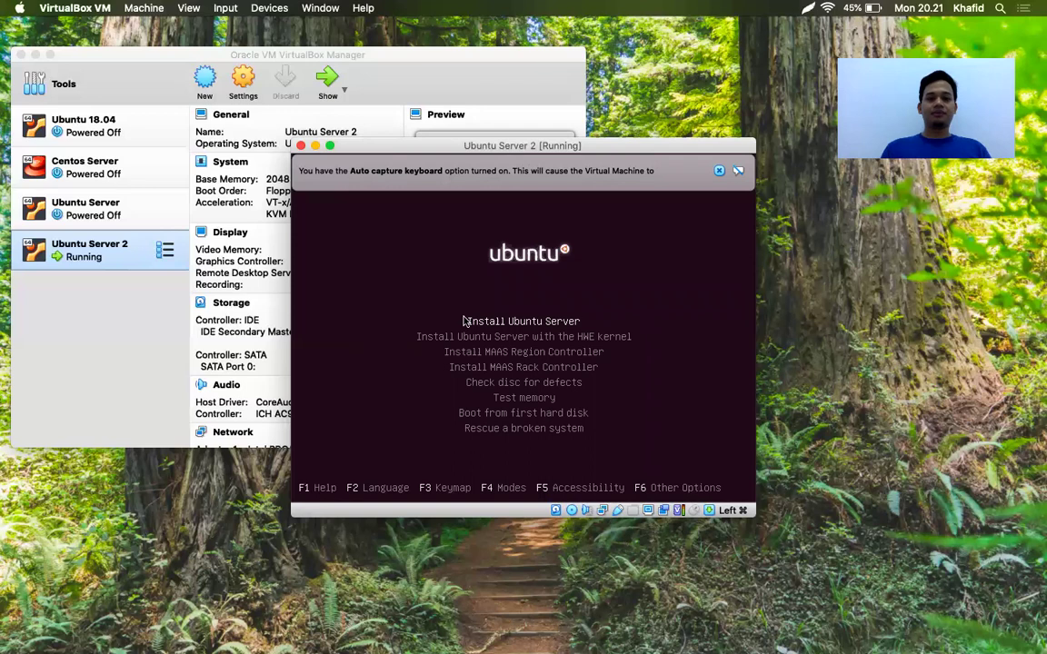
Begin installing Ubuntu Server, dismiss both notices, and keep English as the installation language
key("Return")
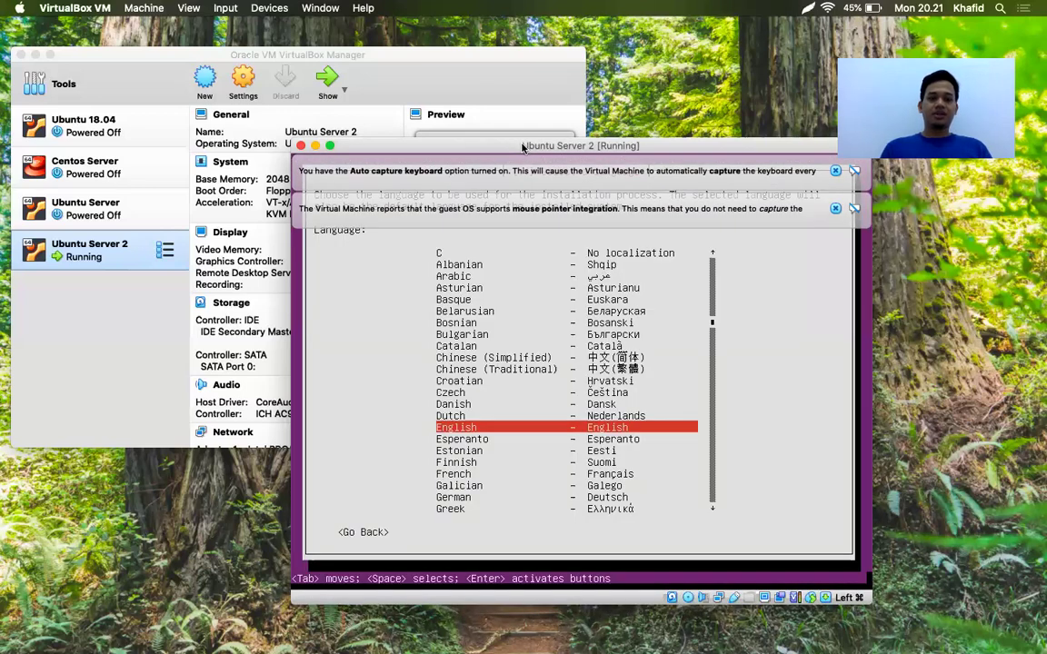
left_click_drag(522, 147, 426, 109)
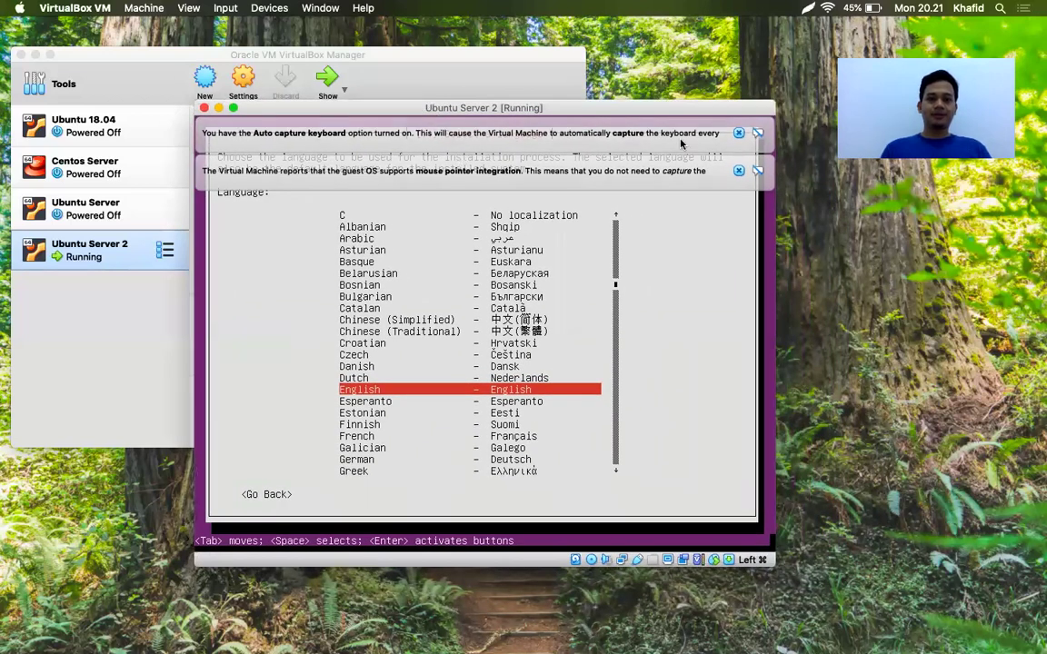
left_click(739, 171)
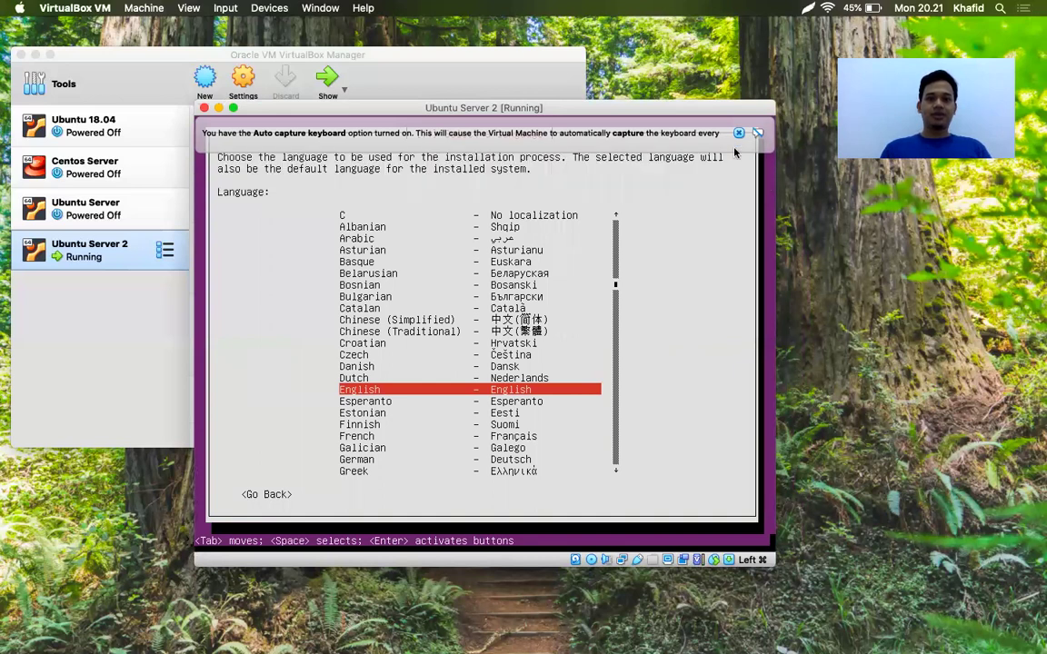
left_click(739, 133)
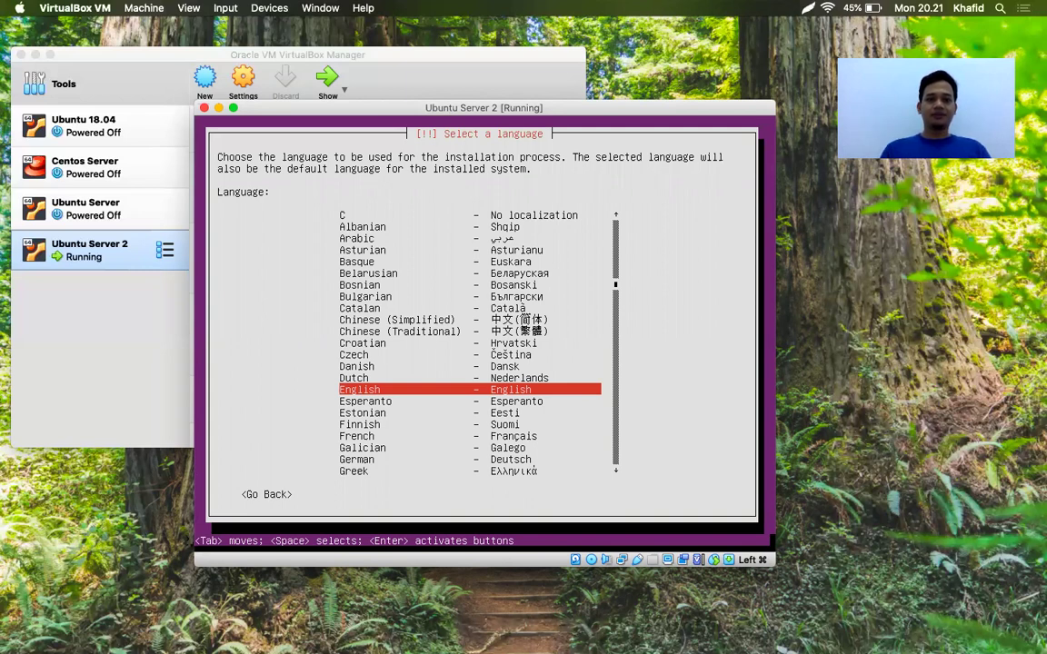
key("Return")
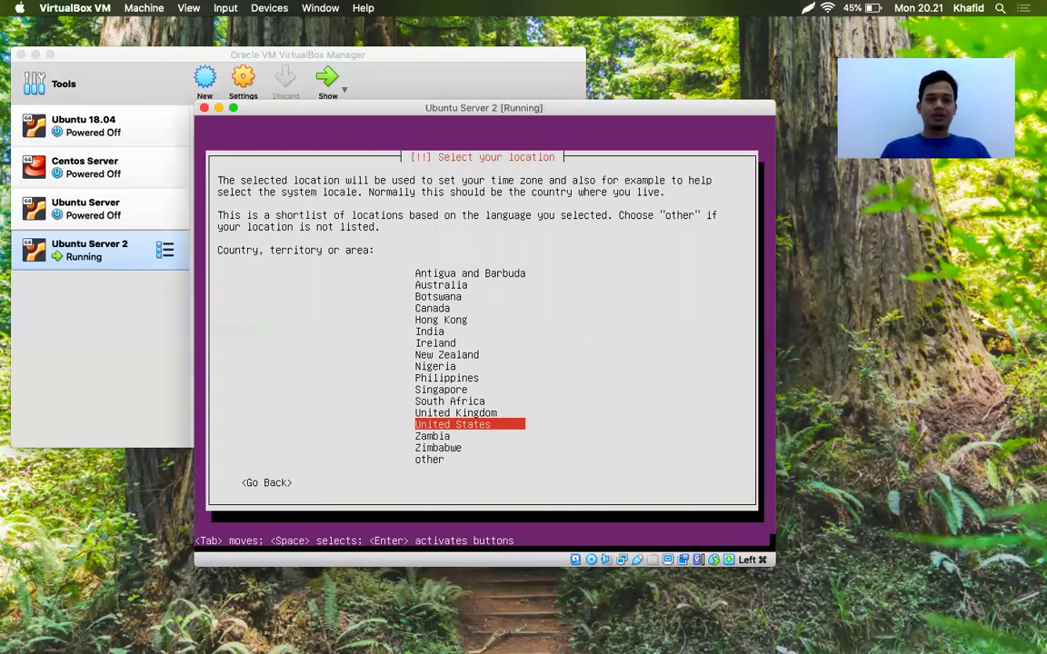
Choose 'other' for location and select Asia as the continent
key("Down")
key("Down")
key("Down")
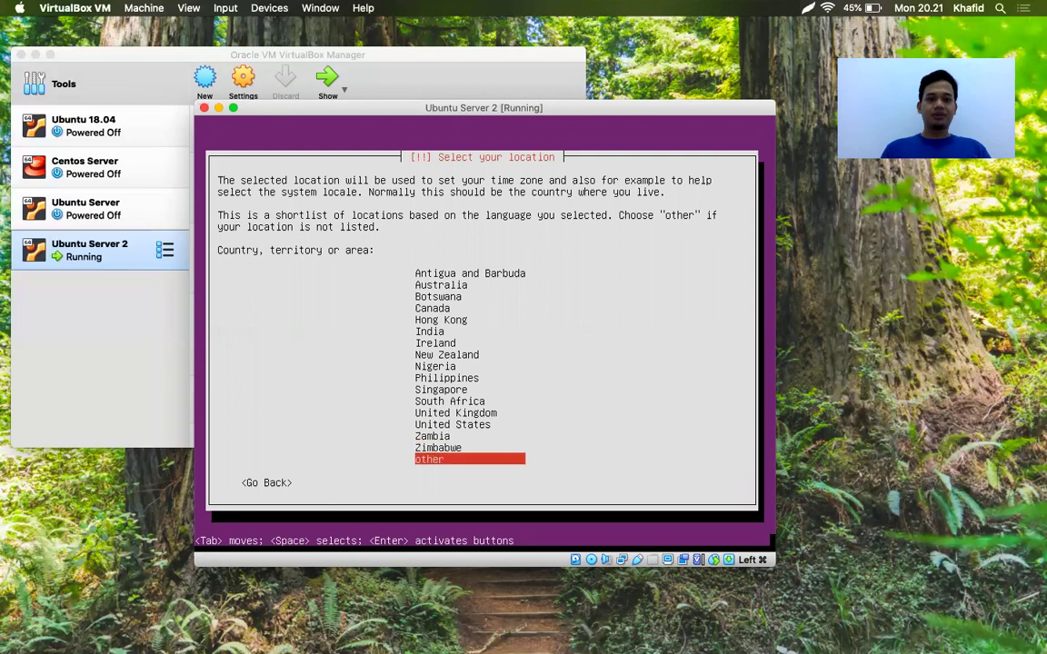
key("Return")
key("Up")
key("Up")
key("Up")
key("Up")
key("Up")
key("Up")
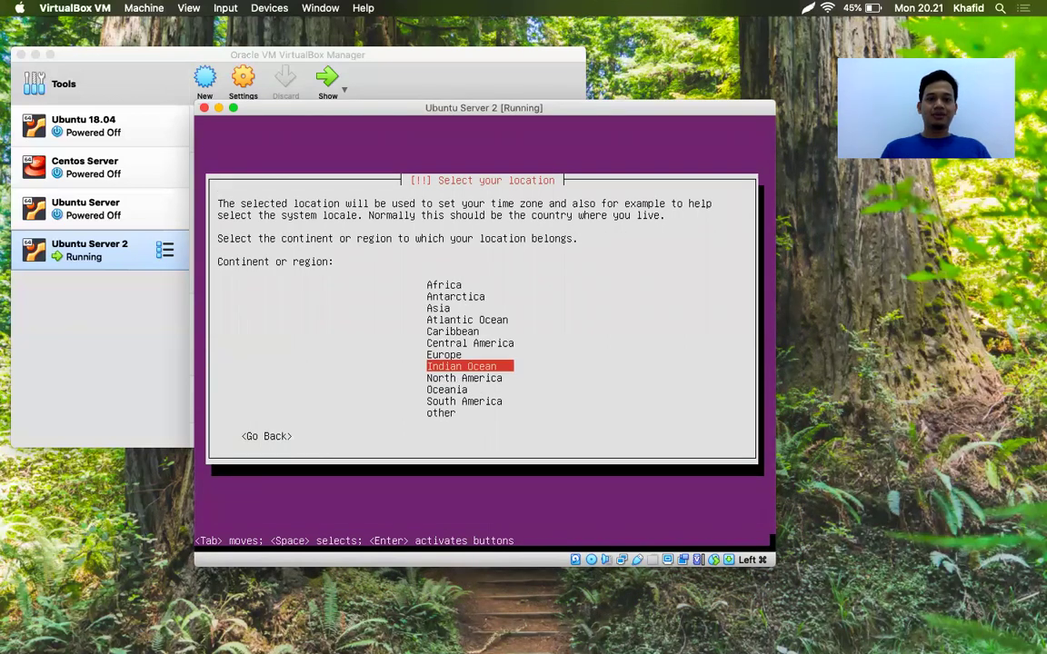
key("Return")
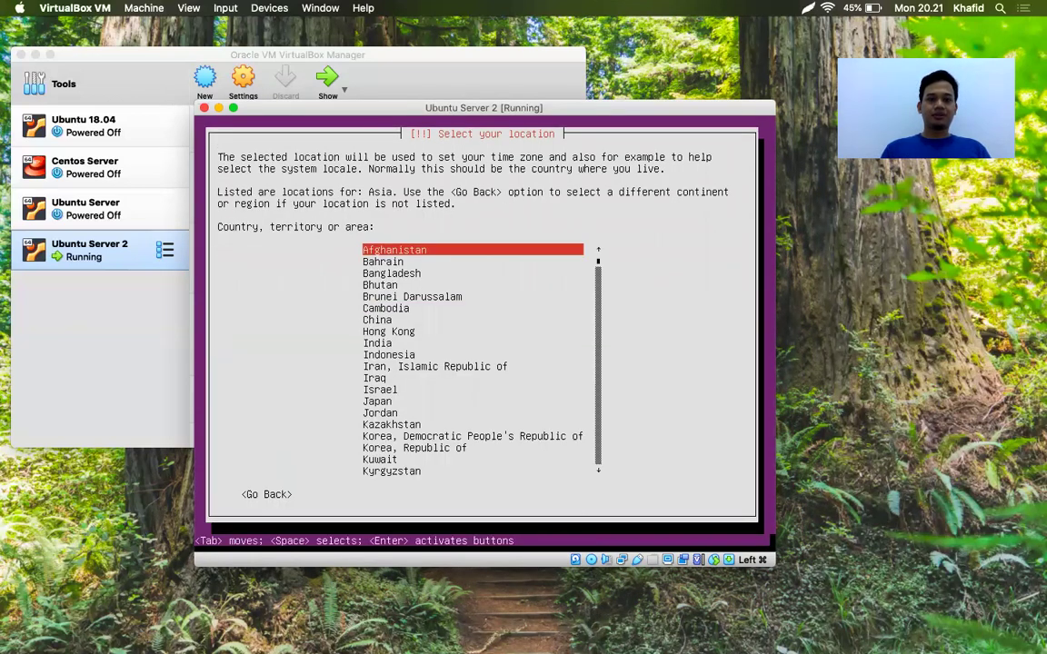
Set the location to Indonesia and keep the United States (en_US) locale
key("Down")
key("Down")
key("Down")
key("Down")
key("Down")
key("Down")
key("Down")
key("Down")
key("Down")
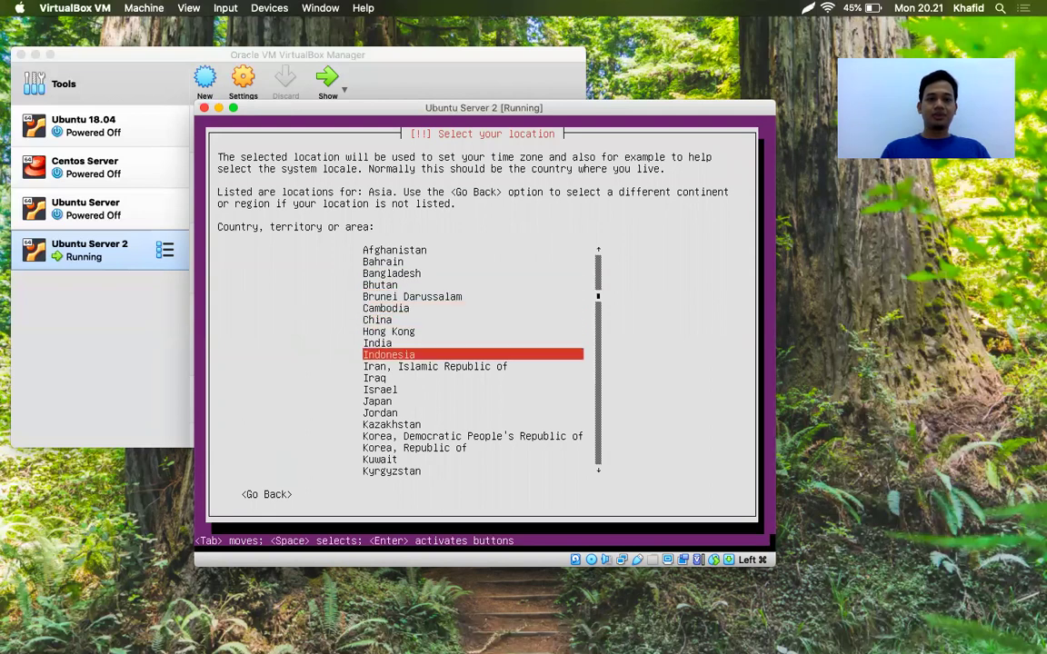
key("Return")
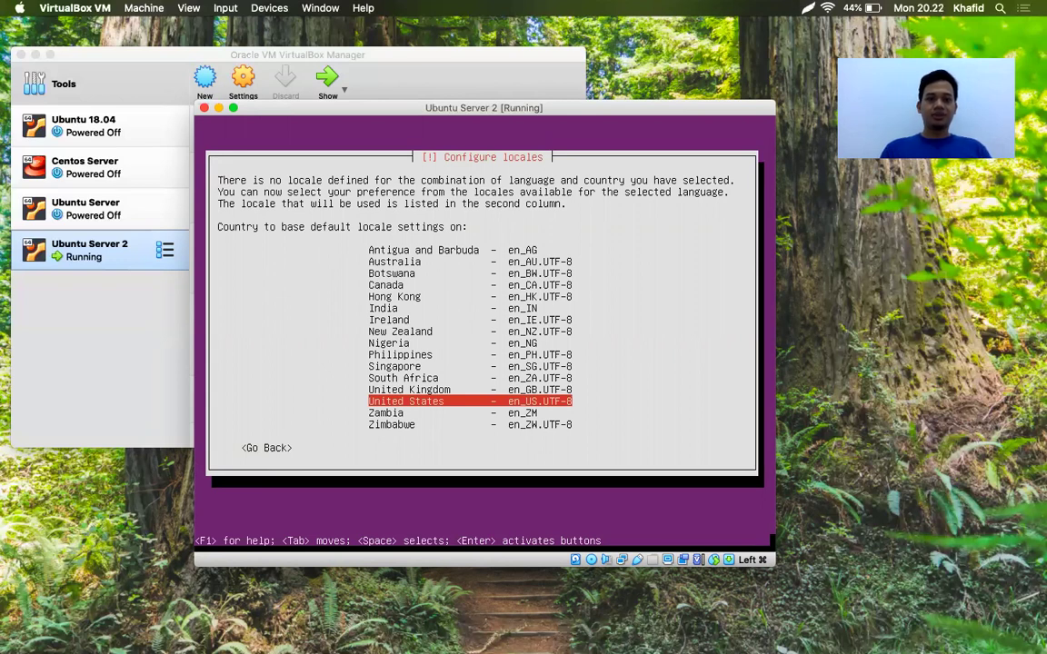
key("Return")
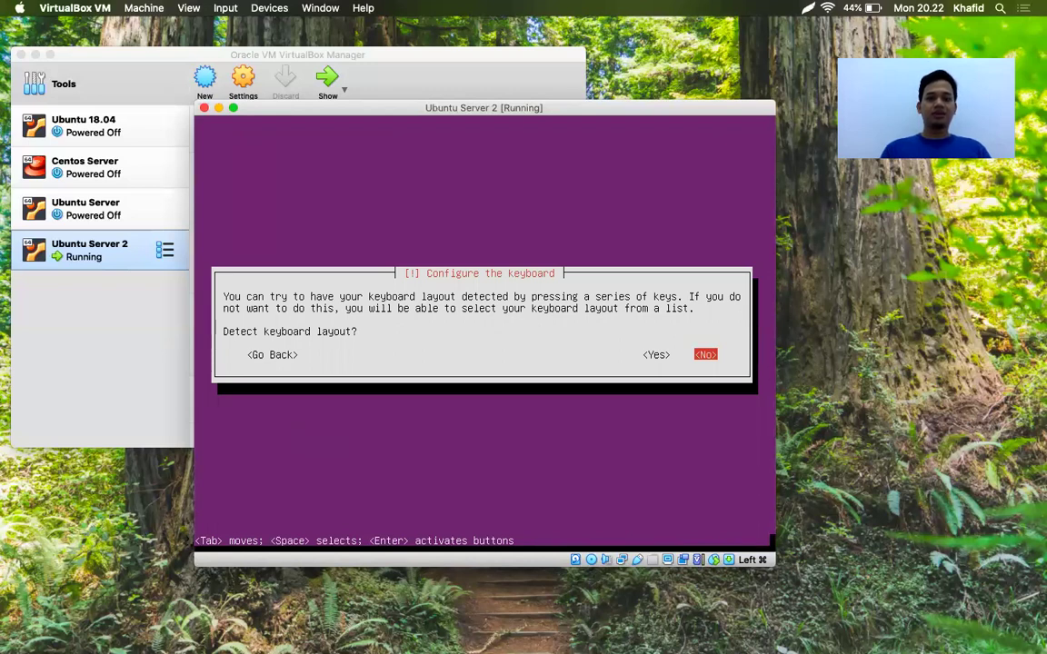
Skip keyboard detection and choose the English (US) keyboard layout
key("Return")
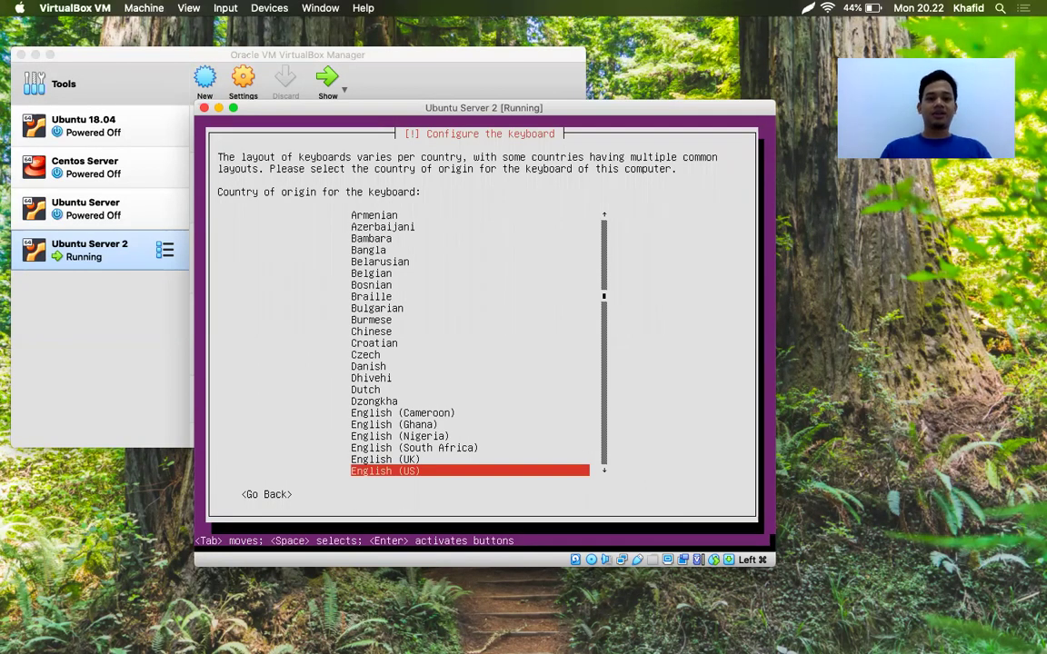
key("Return")
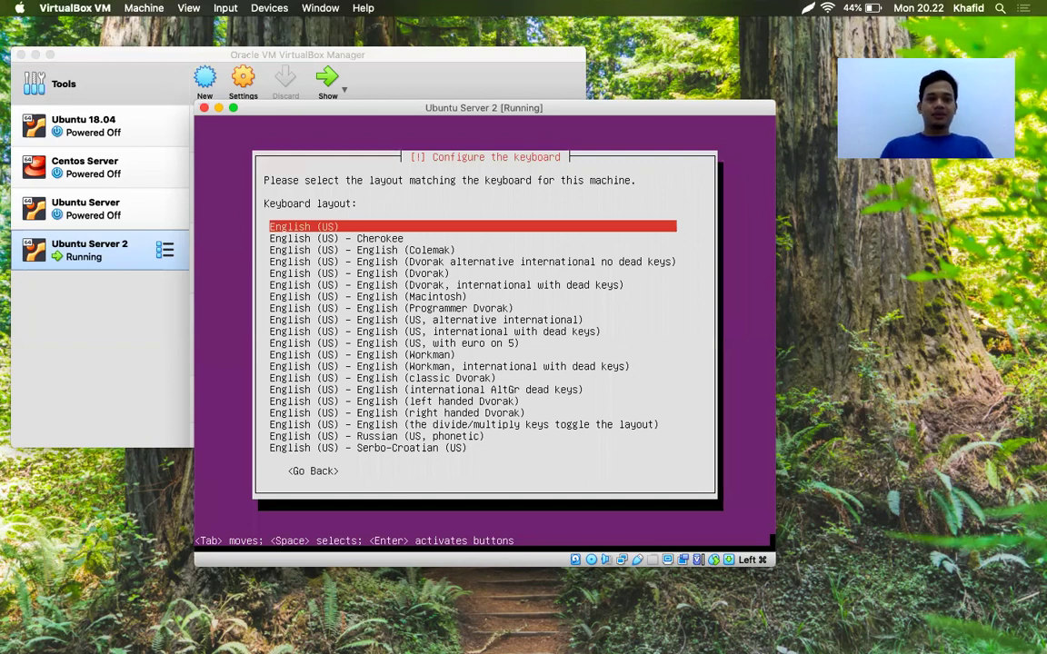
key("Return")
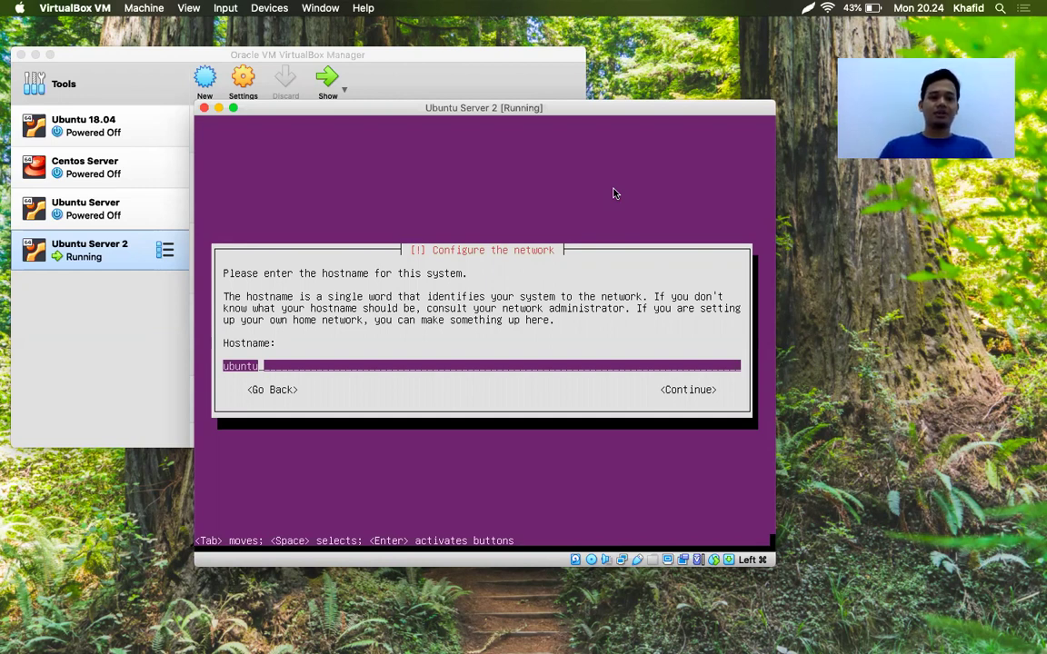
Replace the default hostname 'ubuntu' with 'janabadra' and confirm it
key("BackSpace")
key("BackSpace")
key("BackSpace")
key("BackSpace")
key("BackSpace")
key("BackSpace")
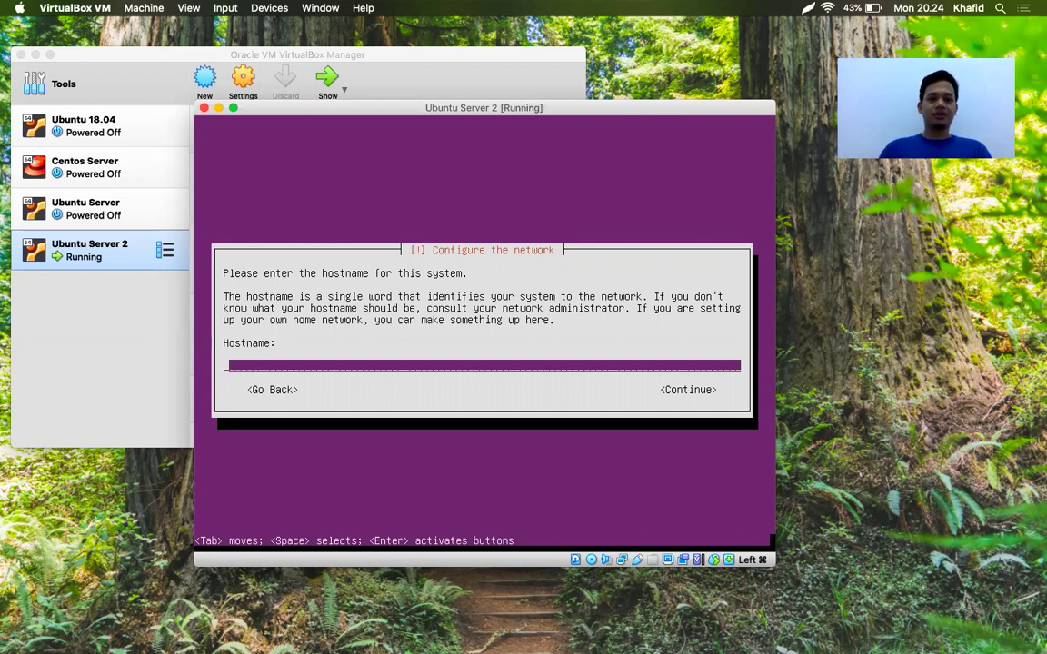
type("janabadra")
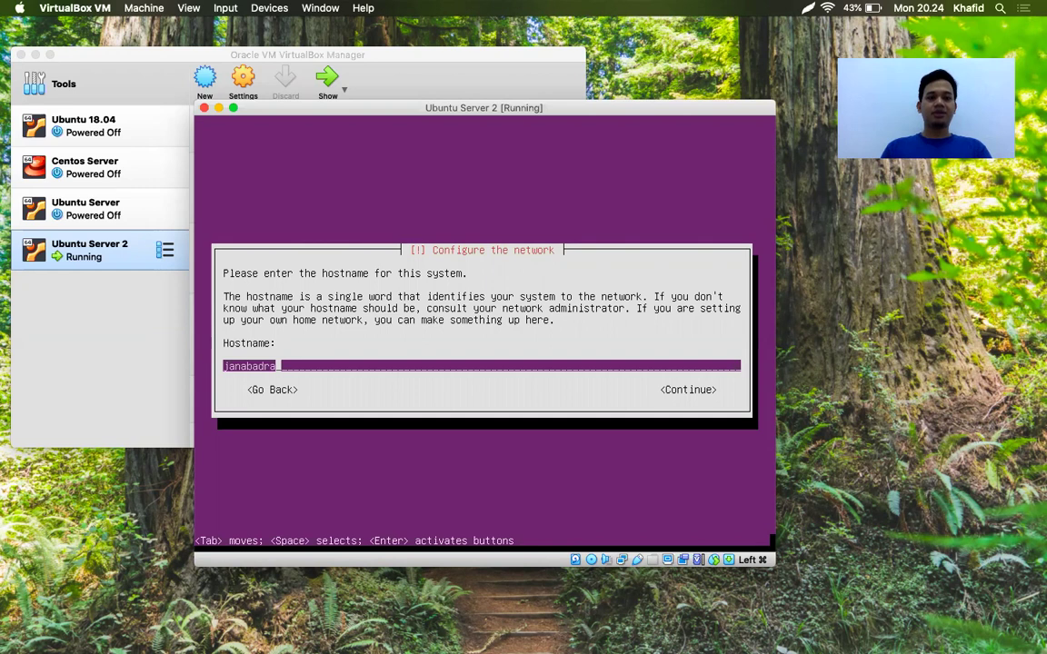
key("Tab")
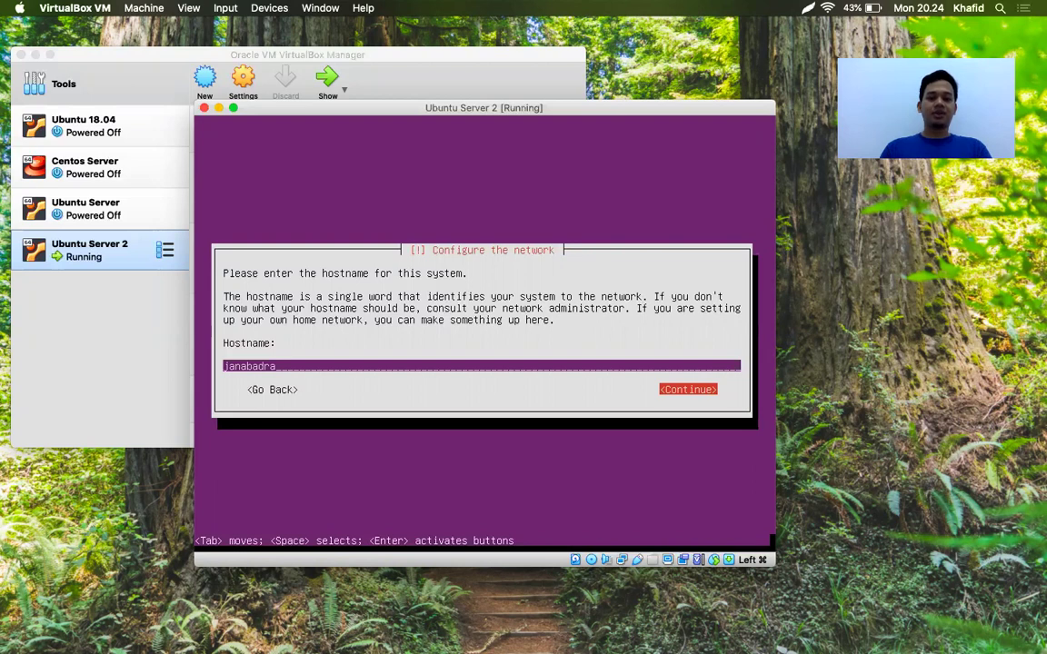
key("Return")
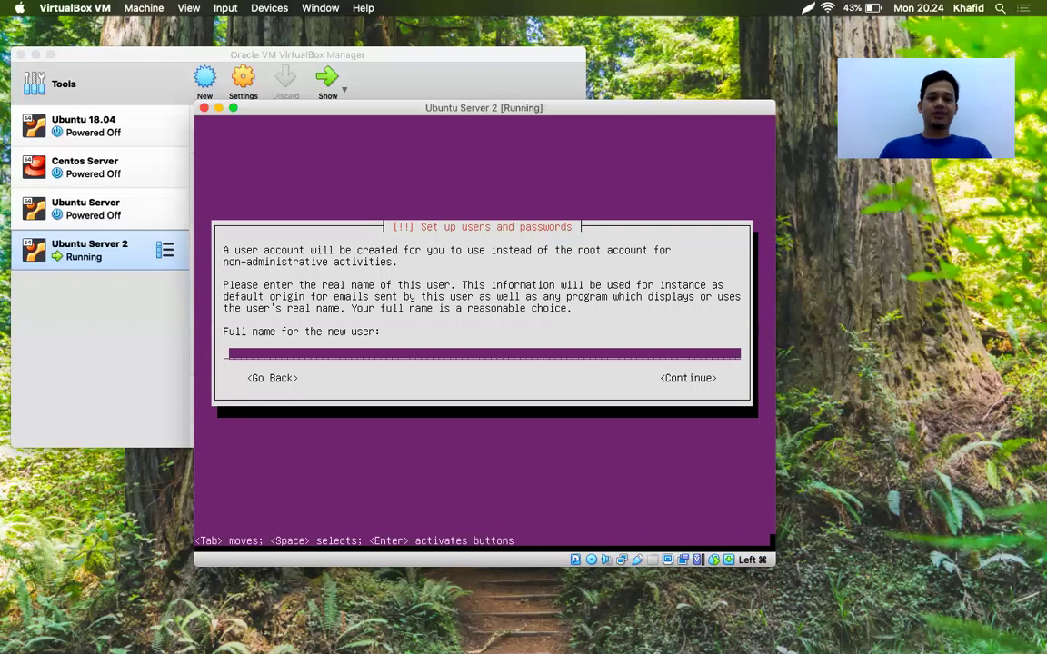
Enter the new user's full name and confirm it
type("Janabadn")
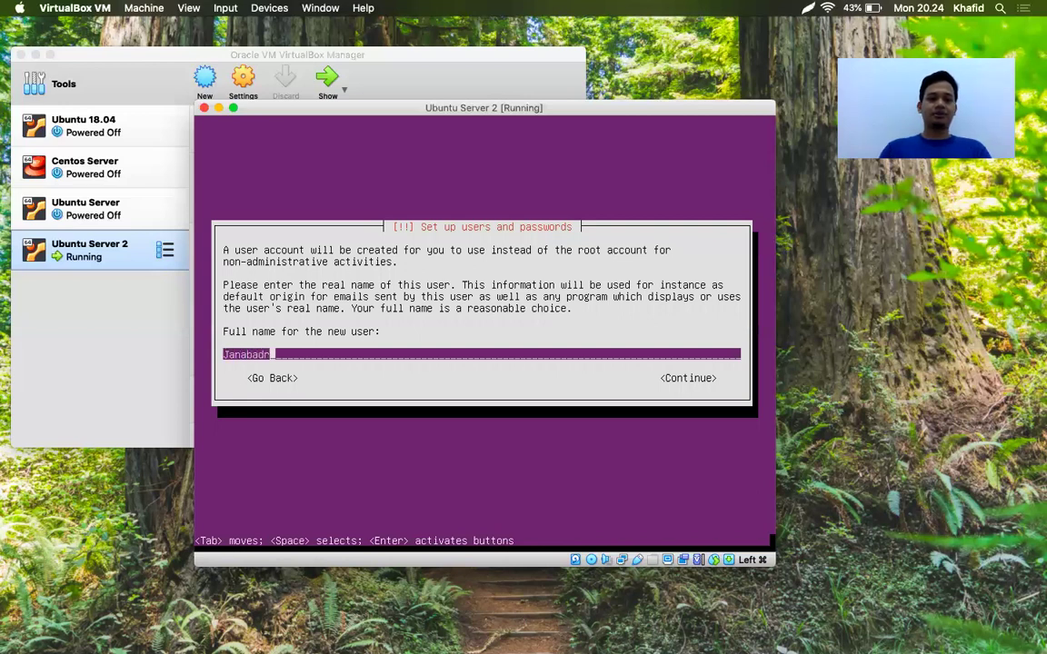
key("BackSpace")
type("ra ")
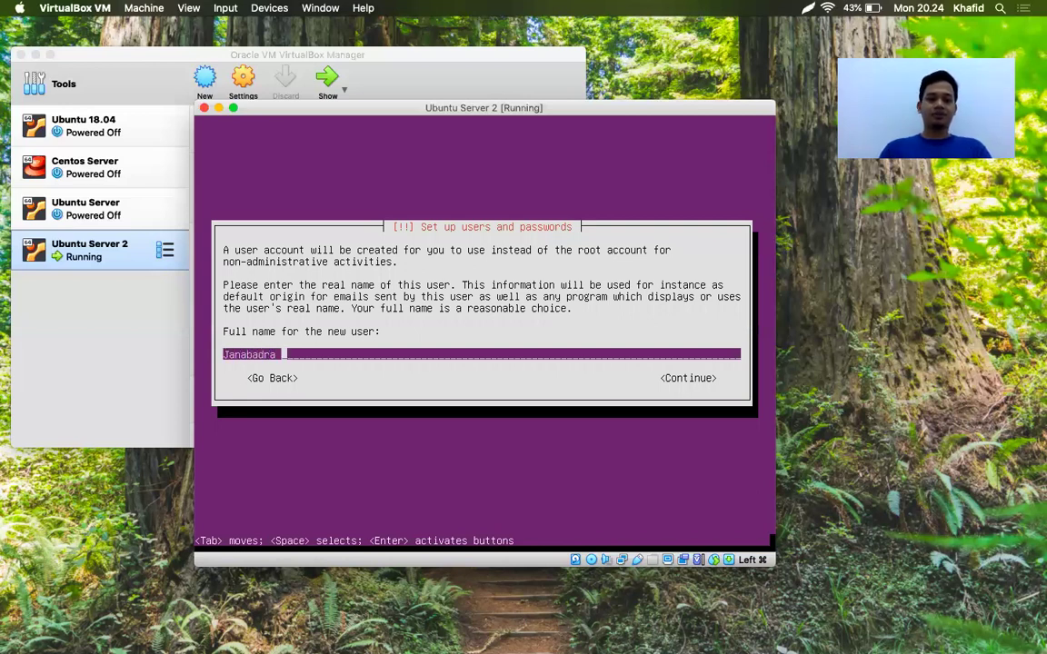
type("18330017")
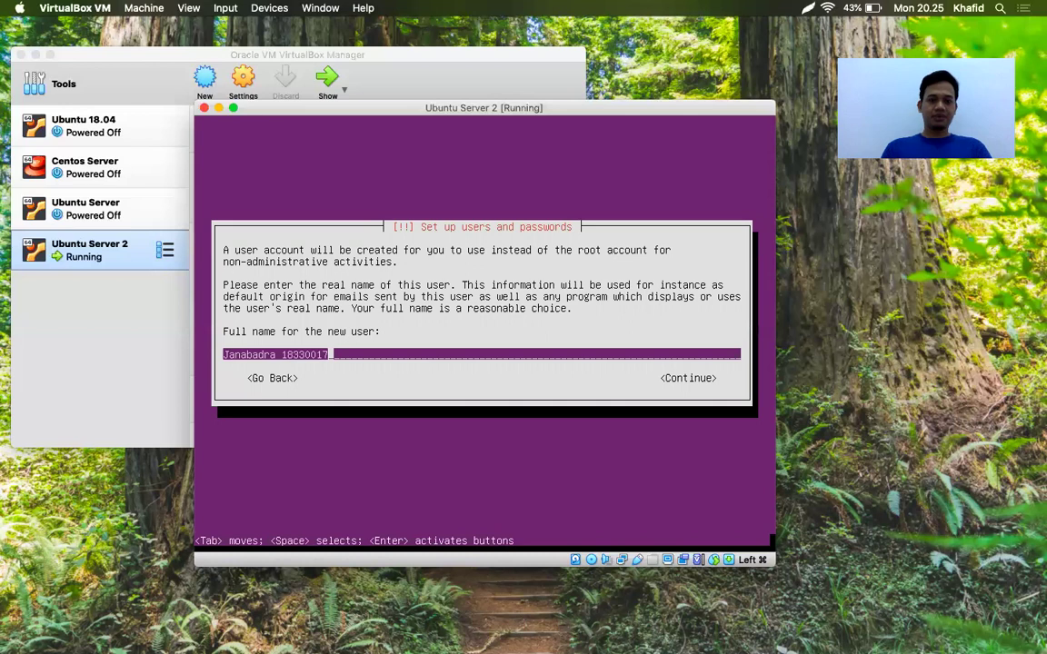
key("Tab")
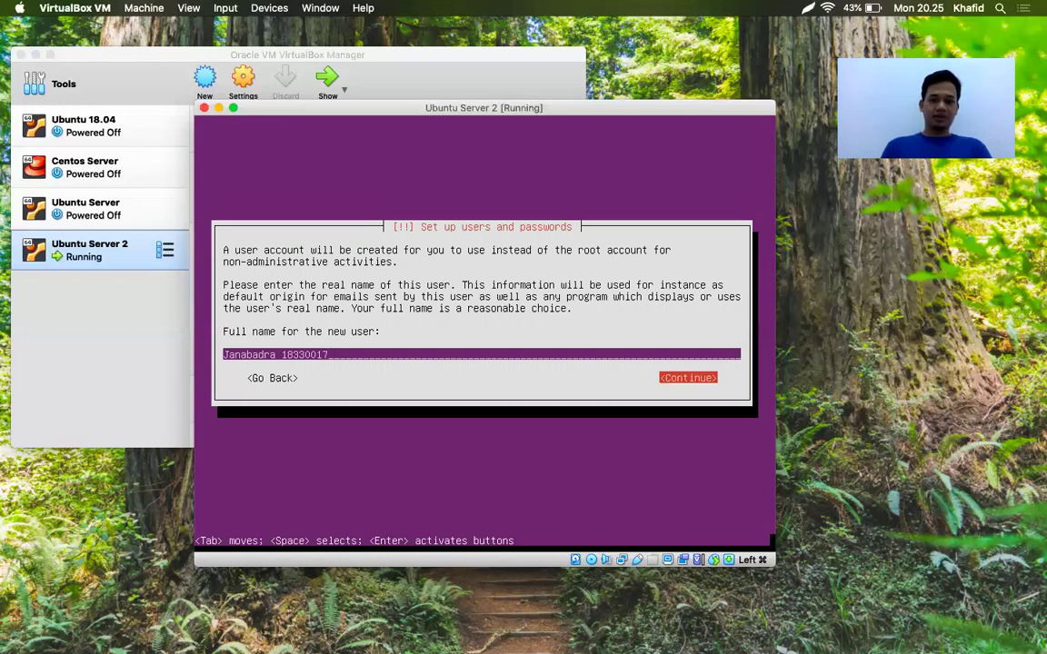
key("Return")
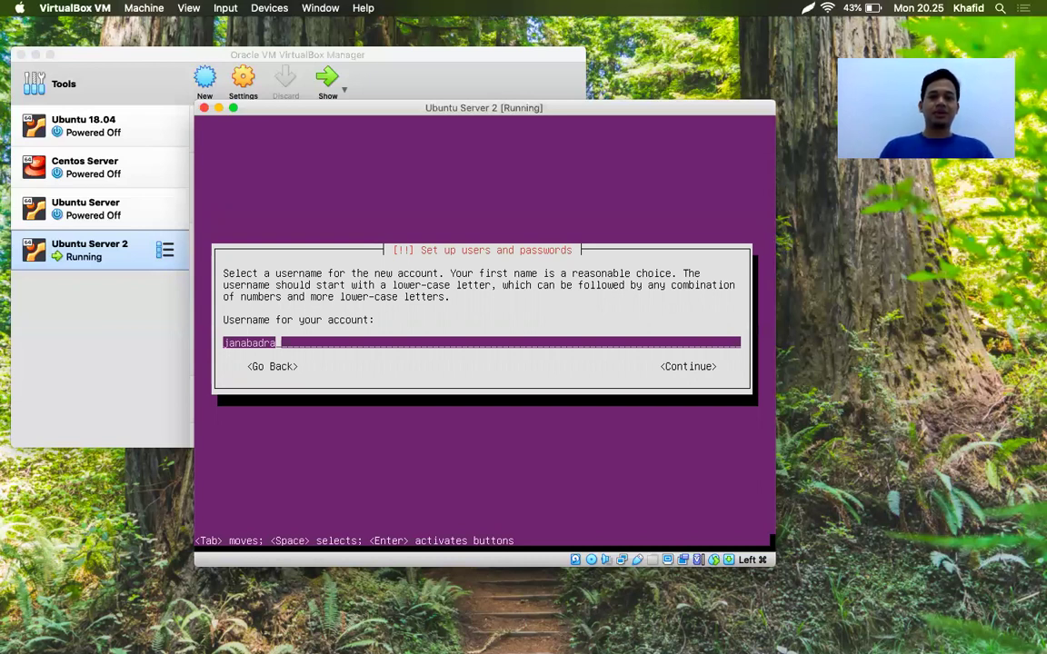
Extend the suggested username with the user's ID suffix and confirm it
type("_18330017")
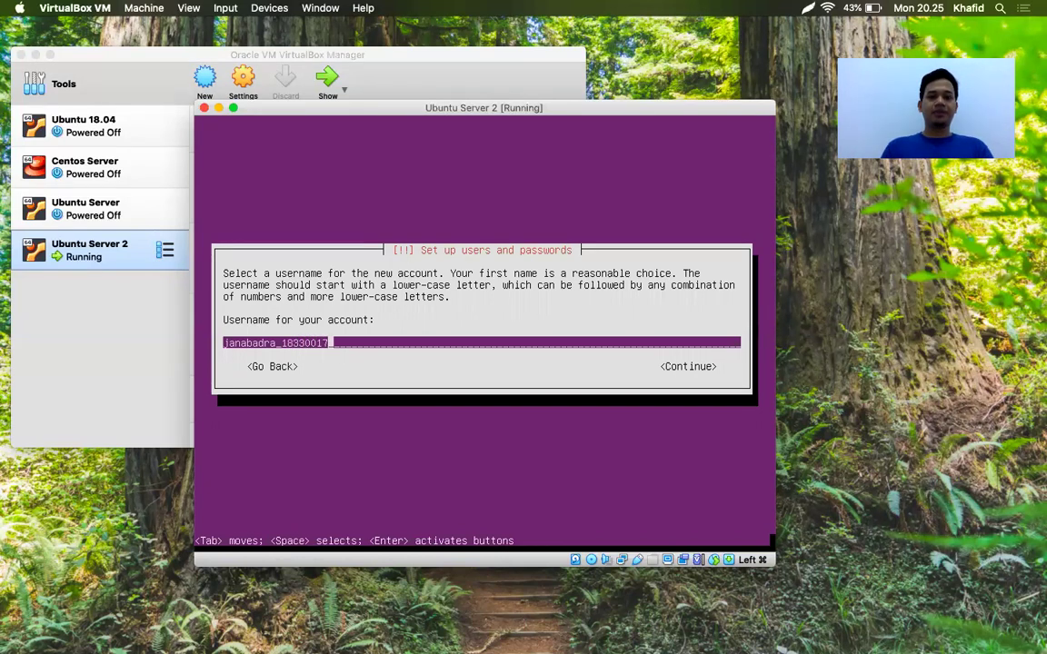
key("Tab")
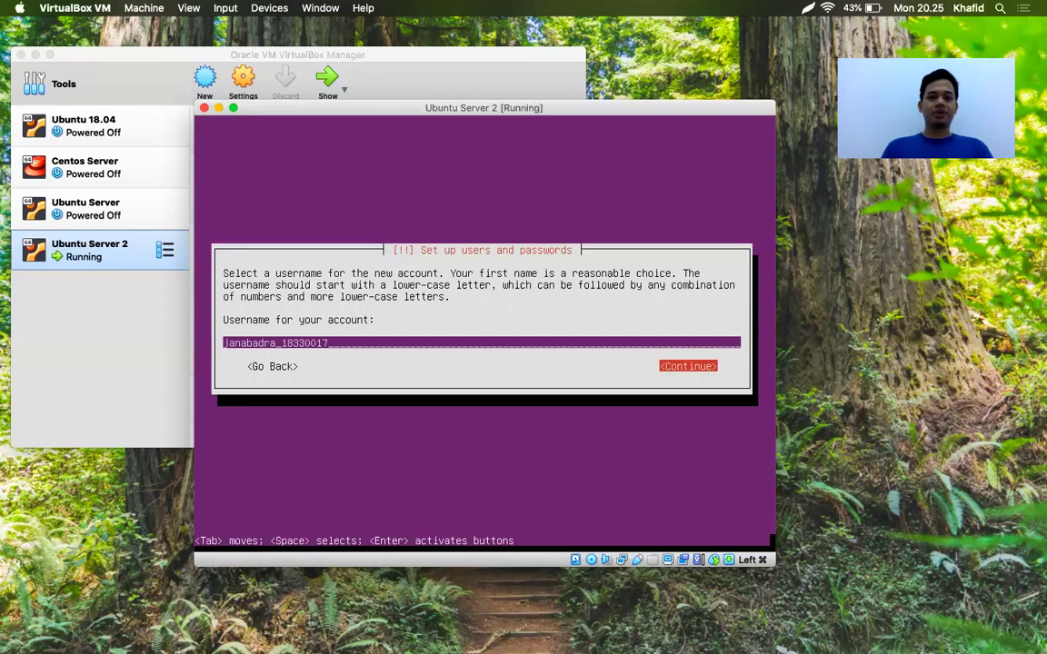
key("Return")
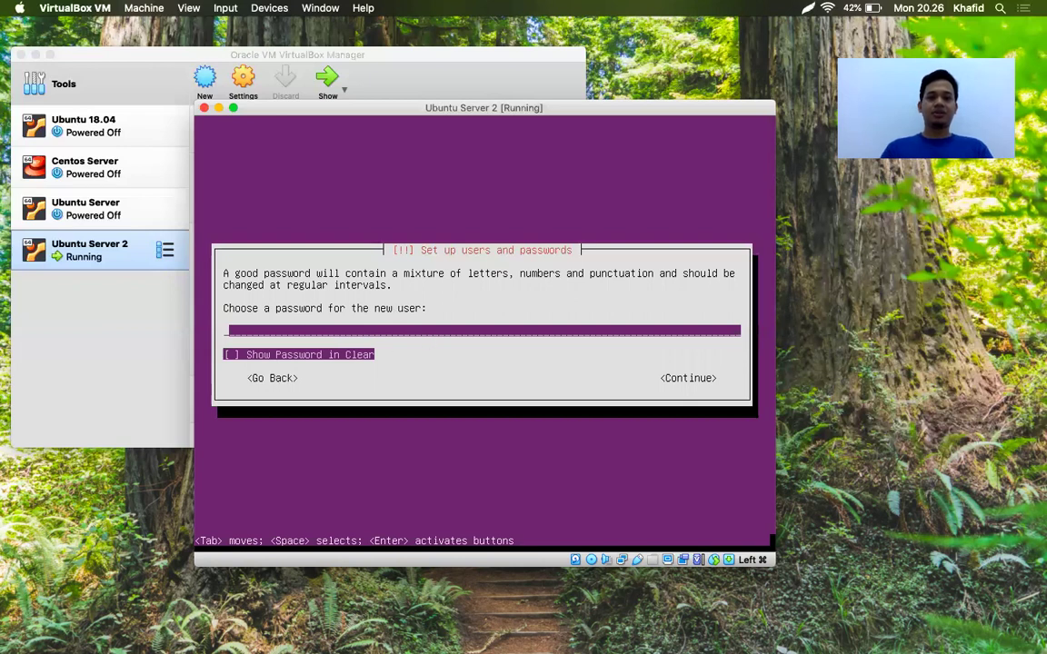
Enter the new user's password, shown in clear text, and continue
type("*********")
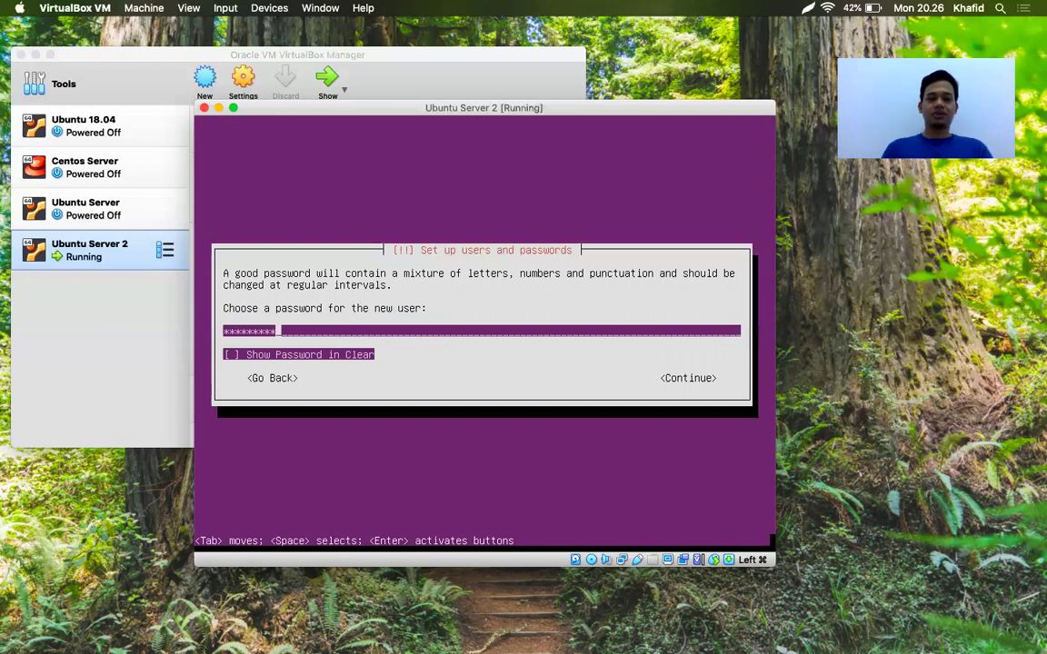
key("Tab")
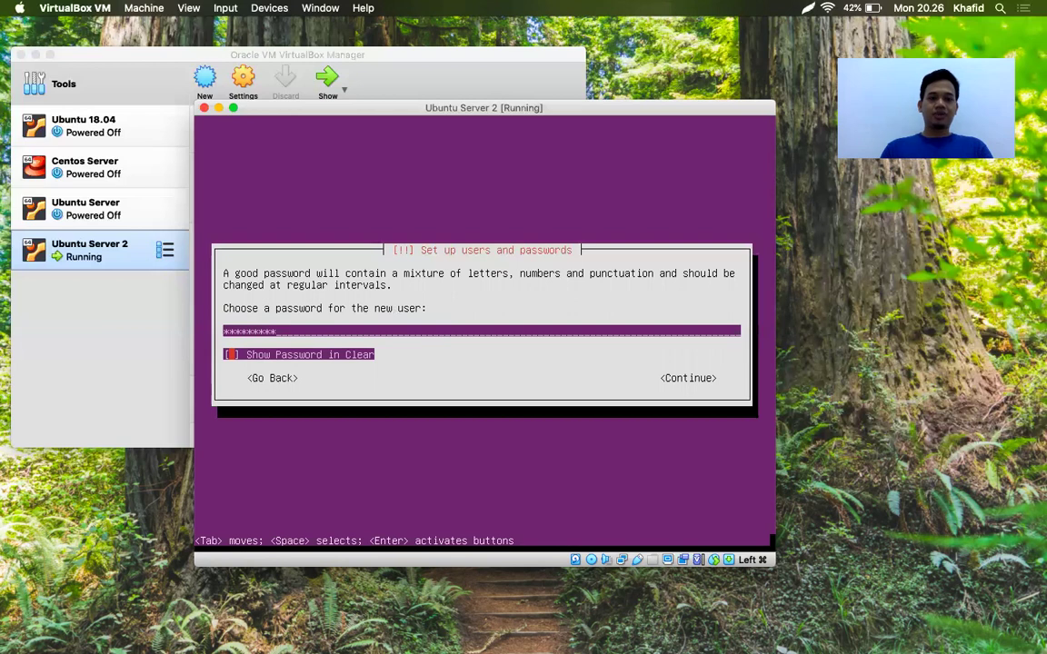
key("space")
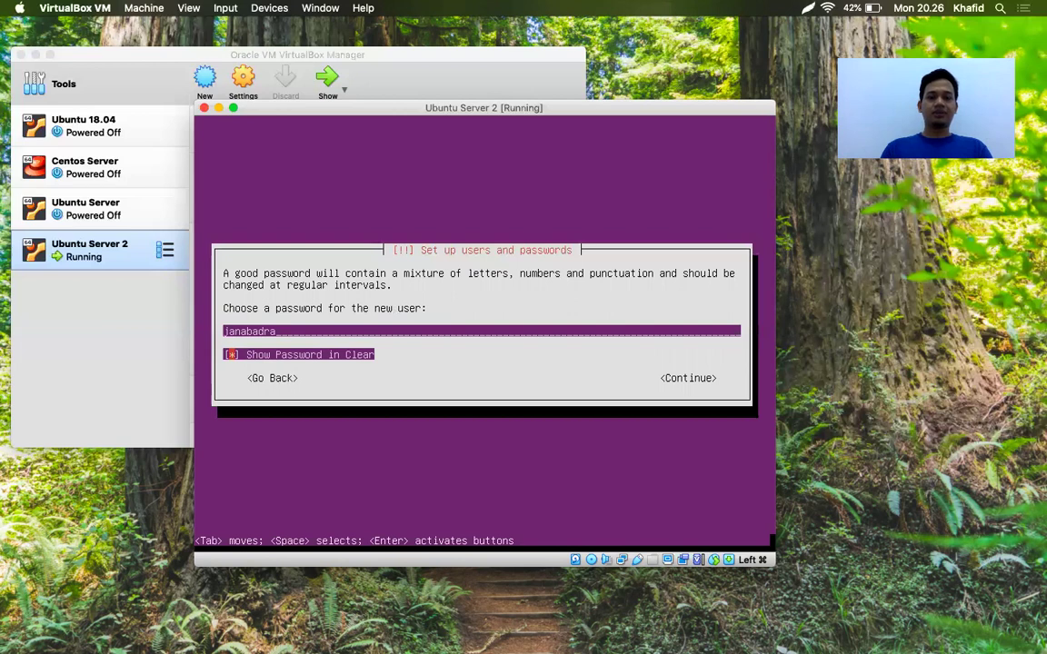
key("Tab")
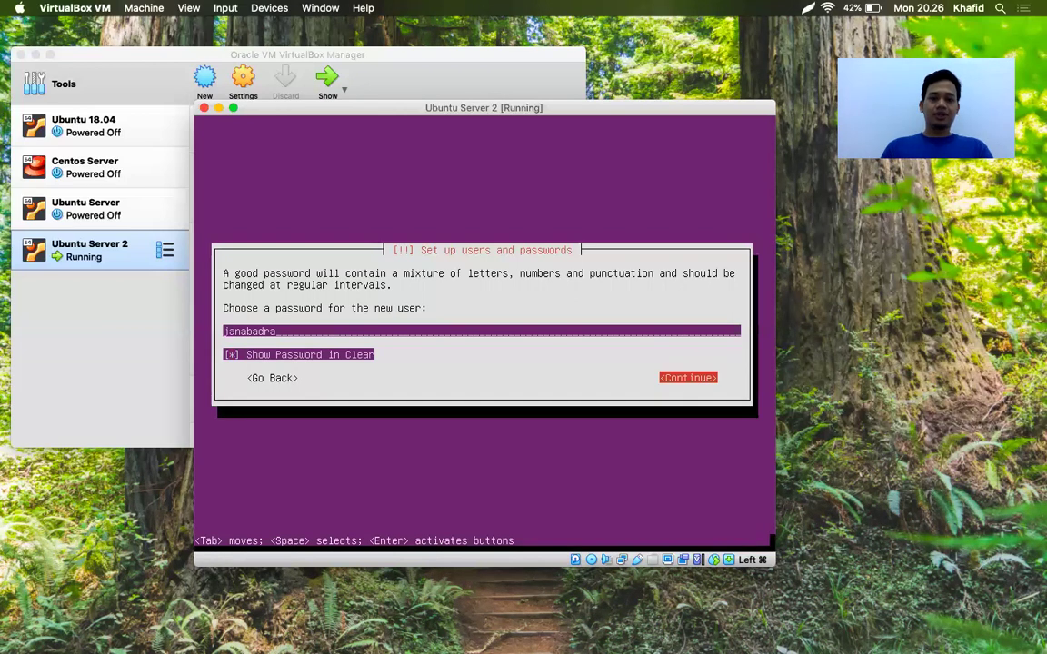
key("Return")
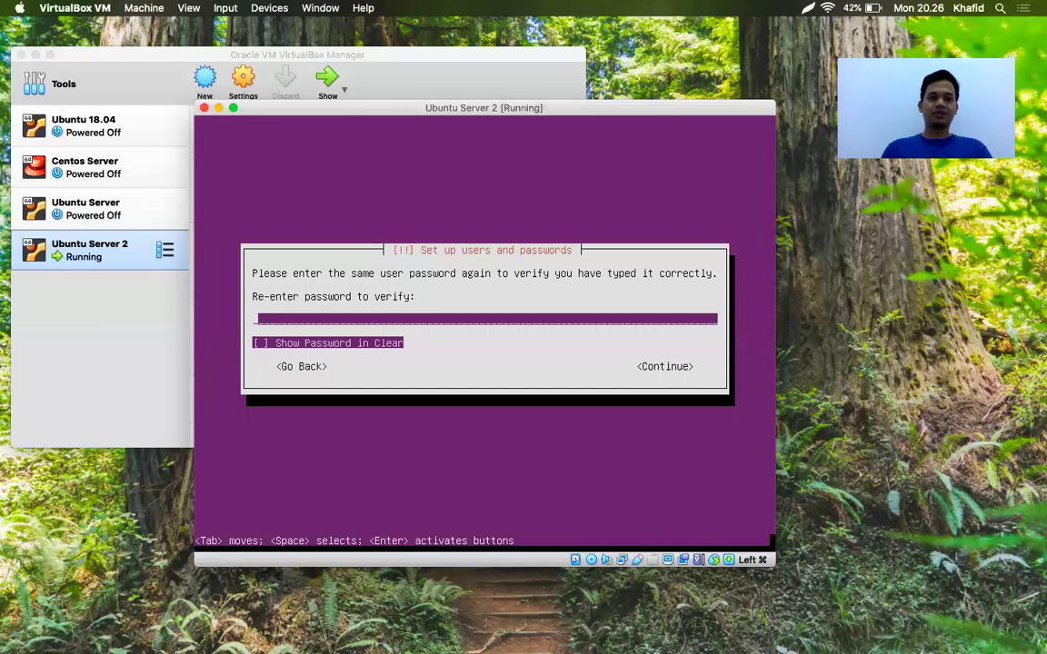
Re-enter the same password on the verification screen, shown in clear, and continue
type("*********")
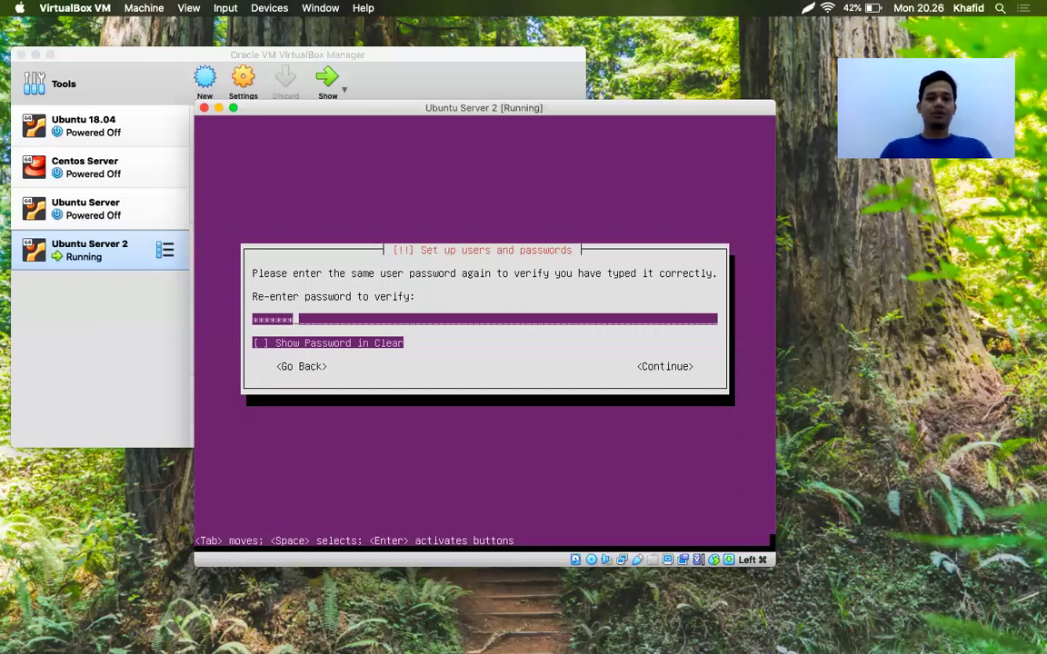
key("space")
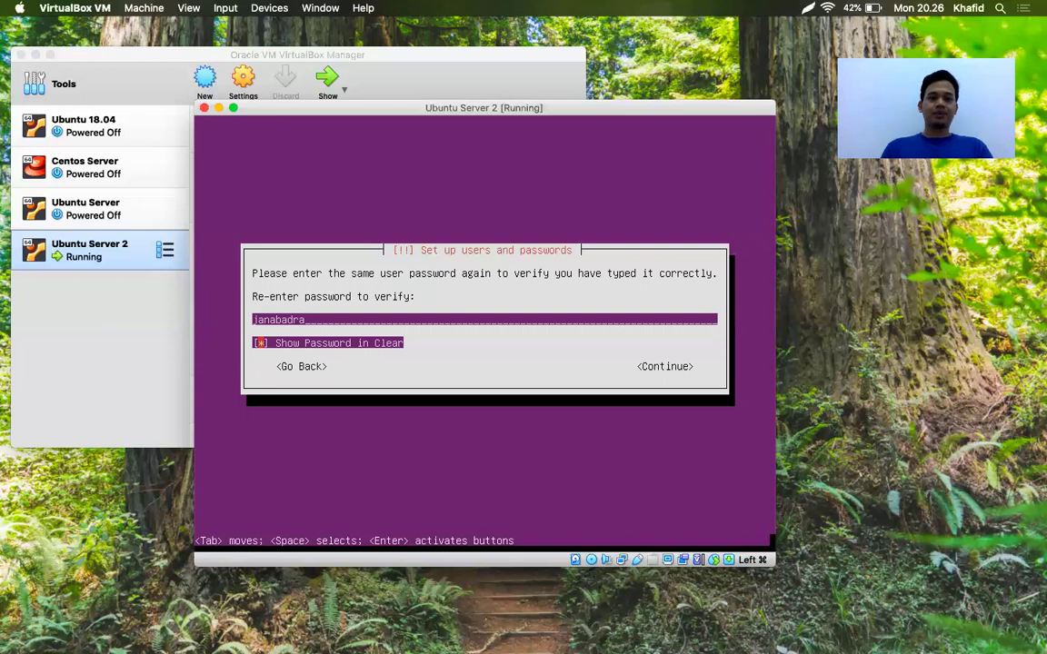
key("Tab")
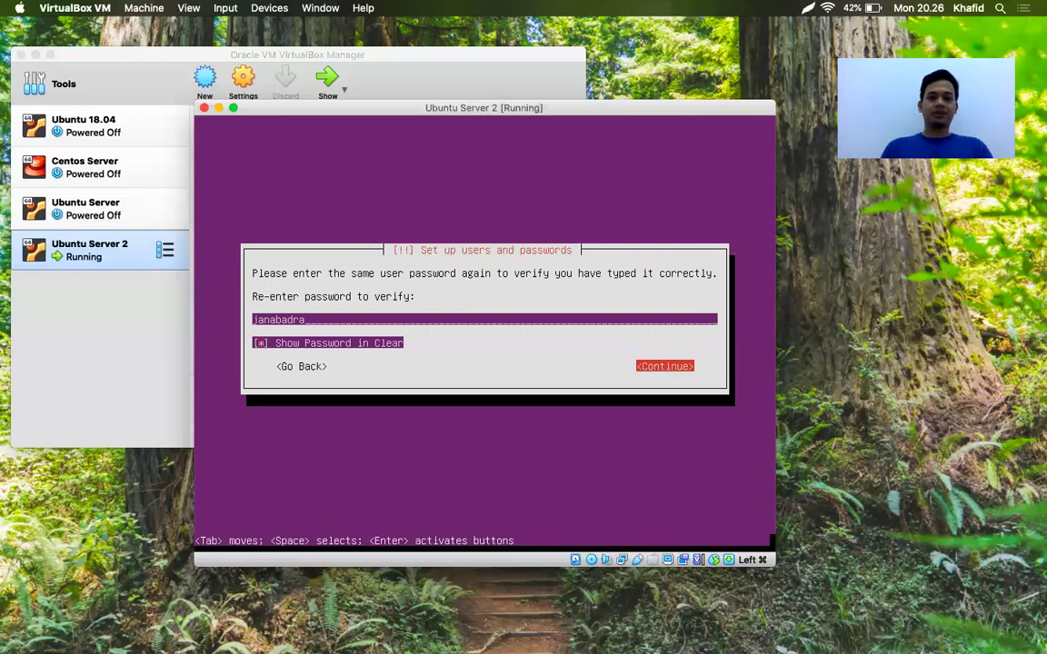
key("Return")
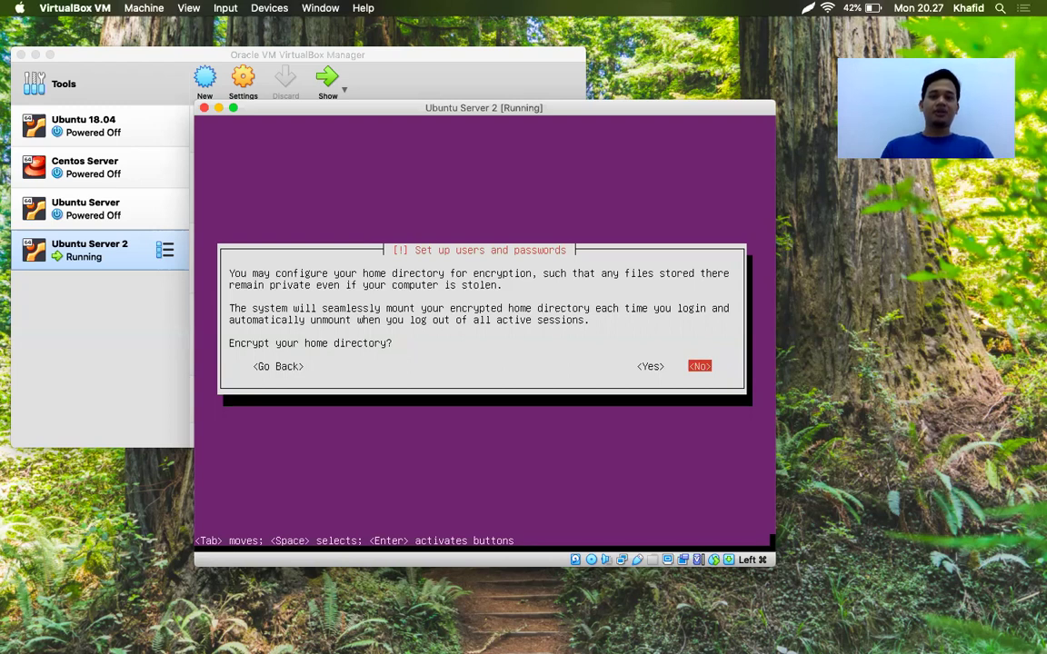
Answer No to encrypting the new user's home directory
key("Return")
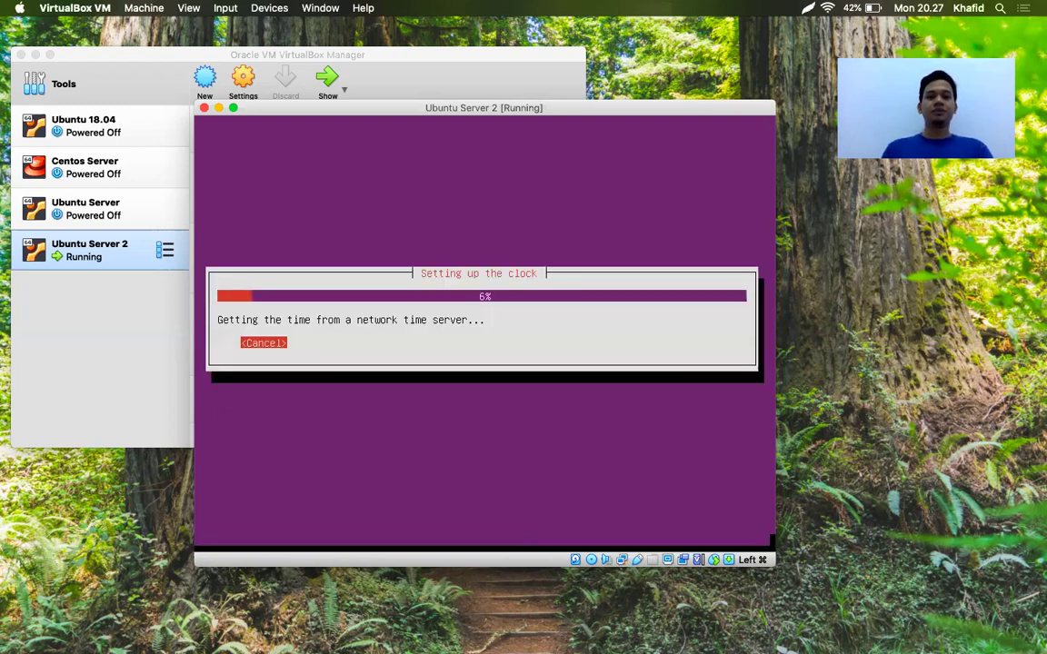